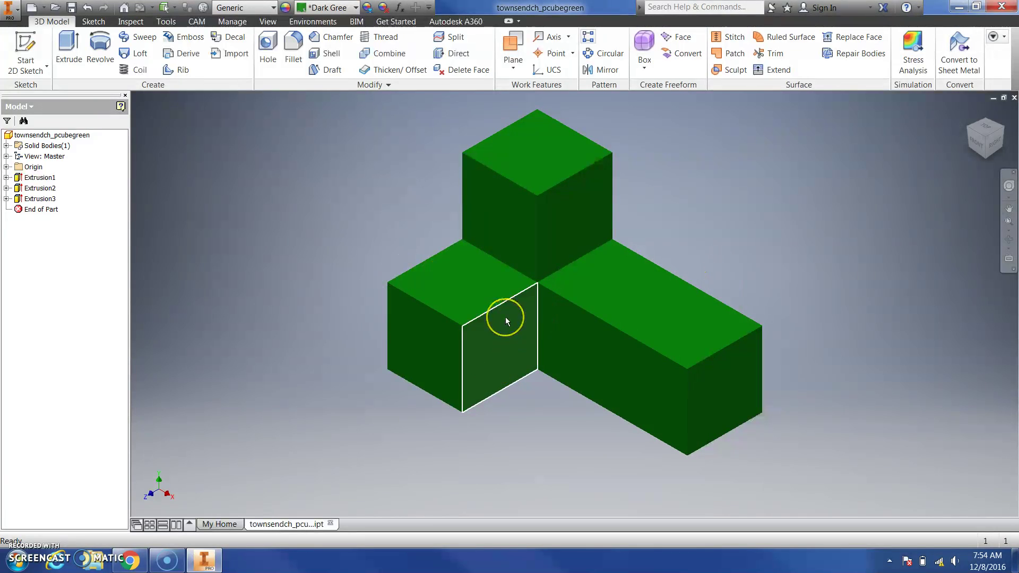
- Select the left cube's front face on the green piece, then create a new part, Part1
mouse_move(507, 321)
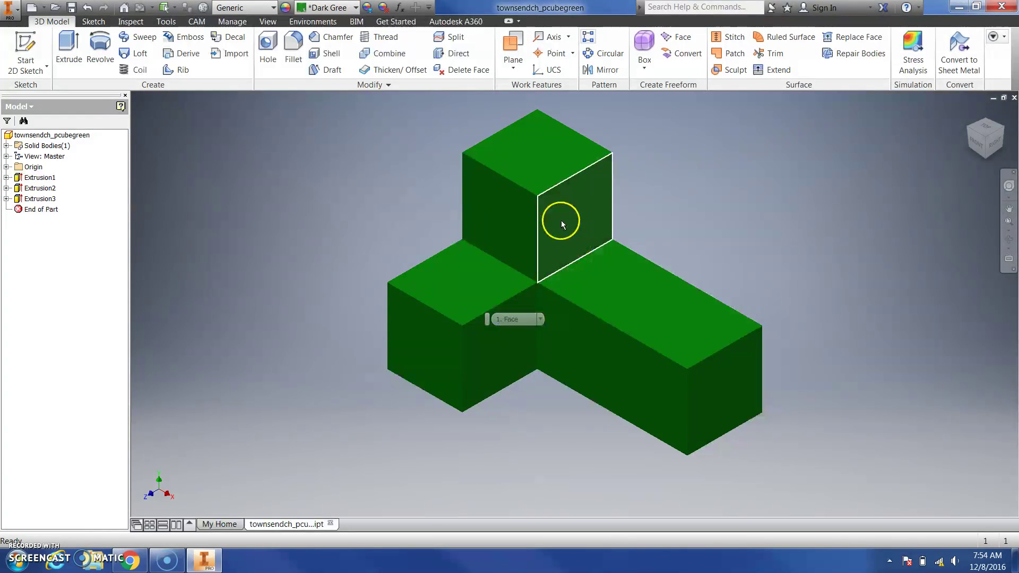
click(454, 319)
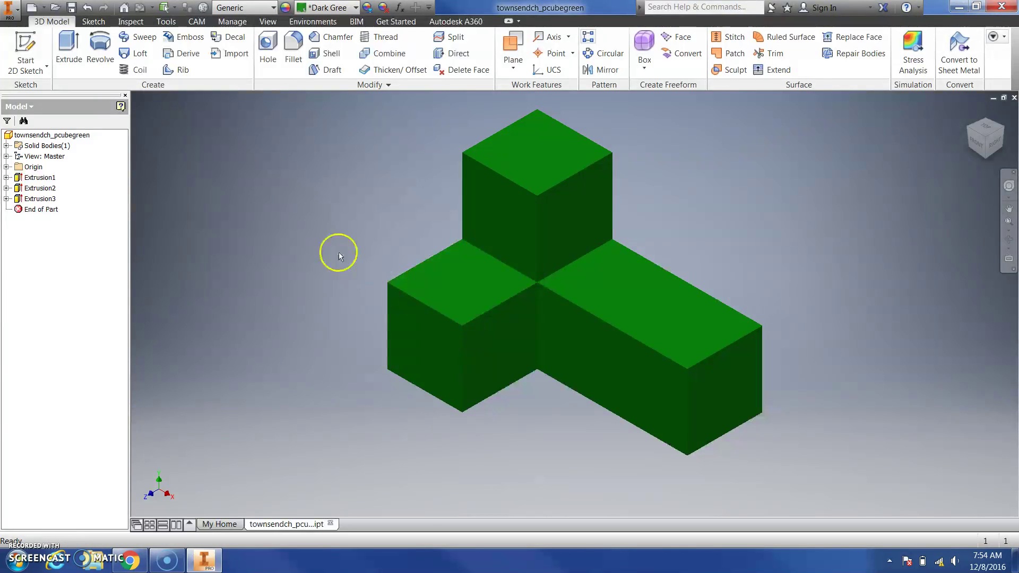
click(9, 9)
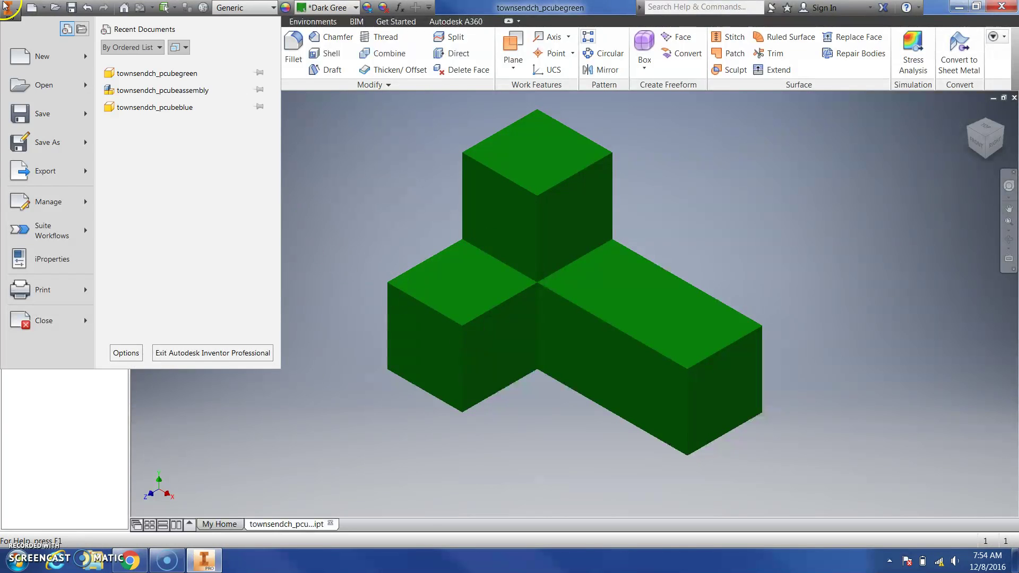
mouse_move(42, 59)
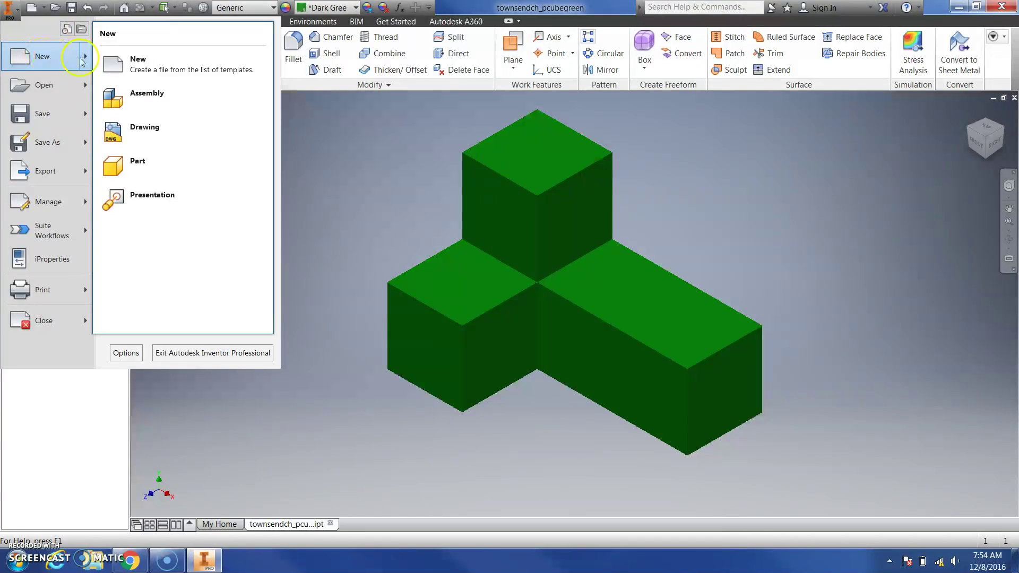
click(173, 168)
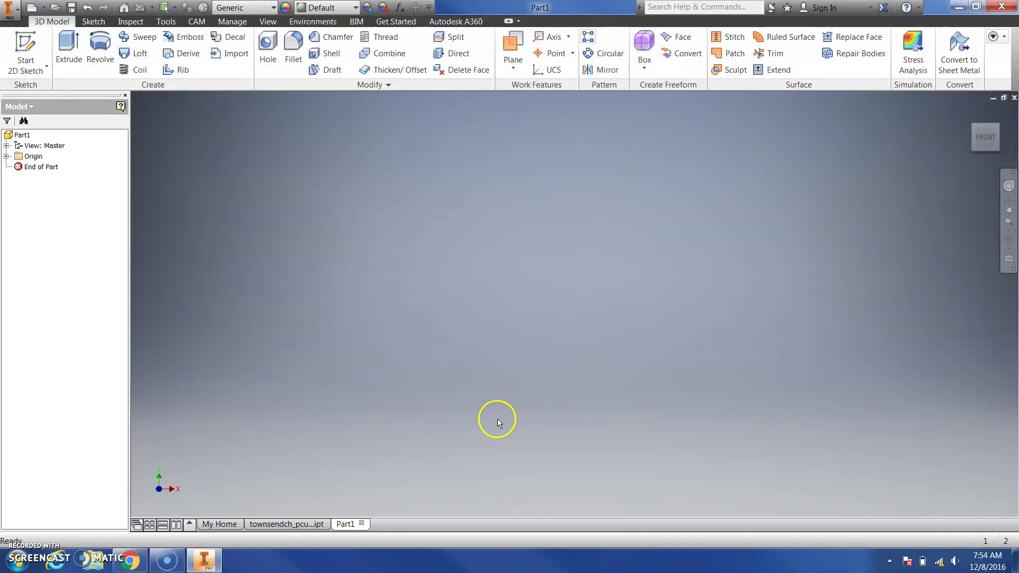
- Switch back and forth between the townsendch_pcubegreen and Part1 tabs, ending on Part1
click(262, 524)
click(340, 525)
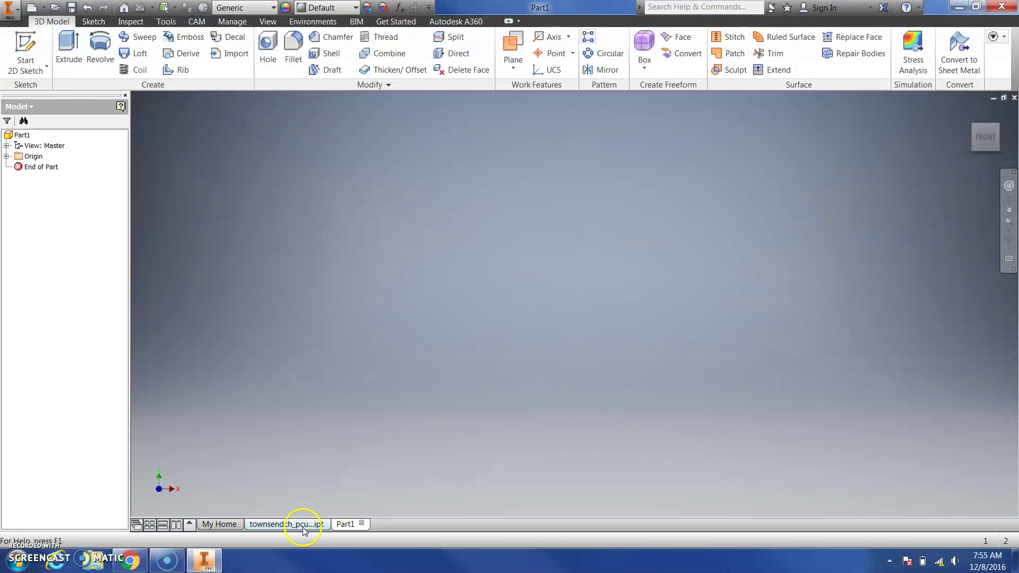
mouse_move(302, 530)
click(299, 524)
click(345, 524)
mouse_move(313, 528)
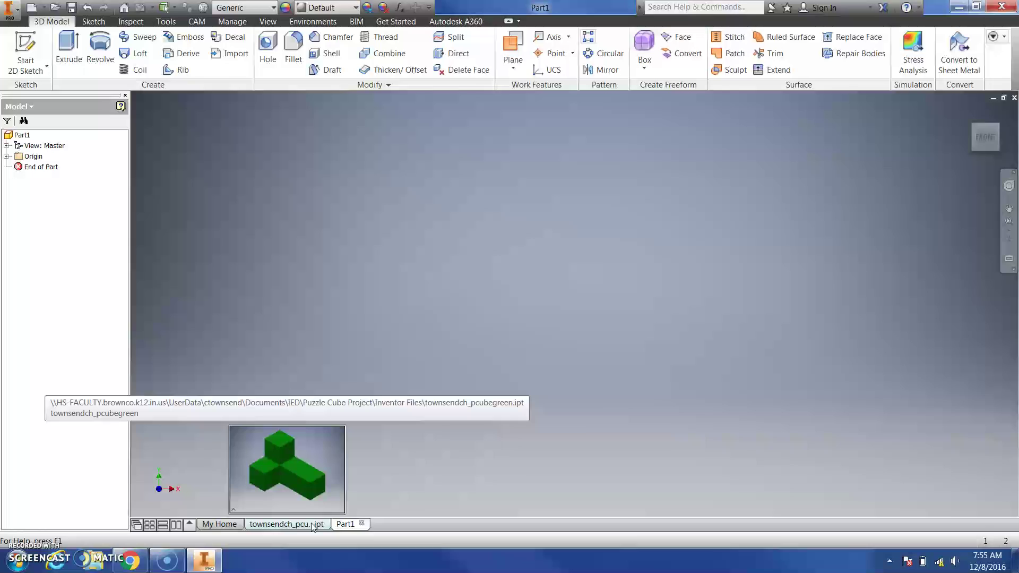
click(357, 525)
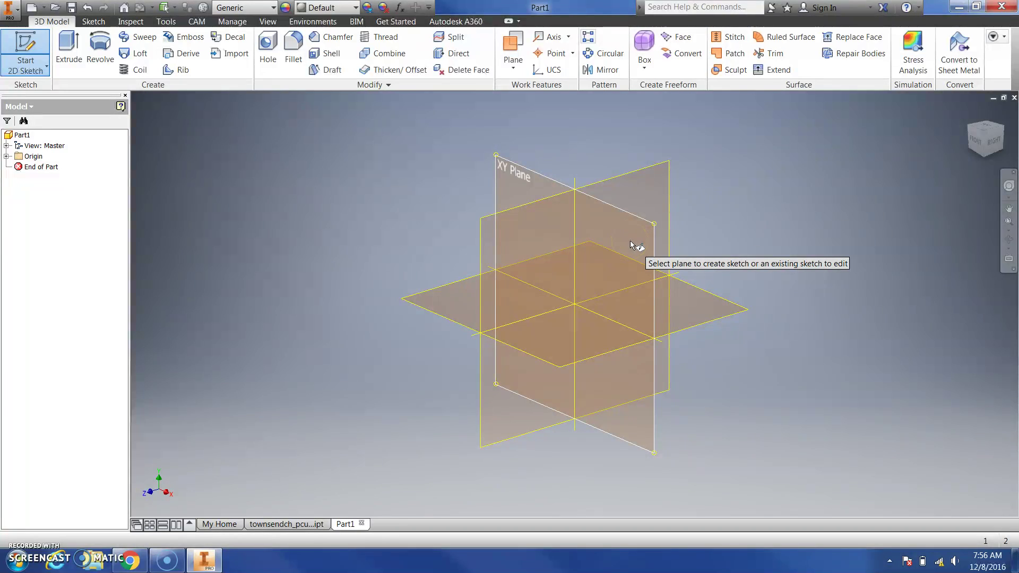
- Create Sketch1 on Part1's XY Plane from the Select Other list
mouse_move(631, 243)
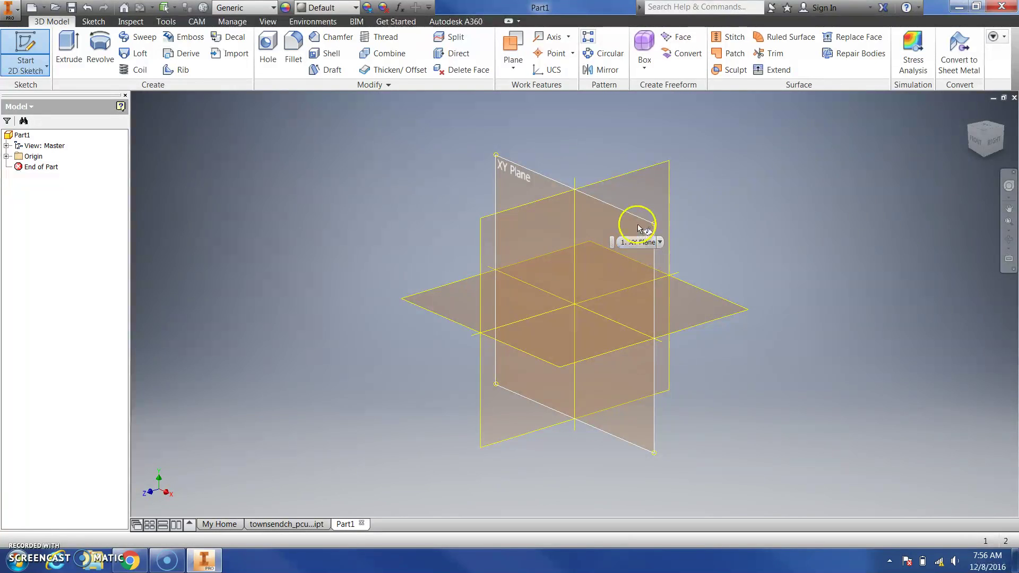
click(642, 223)
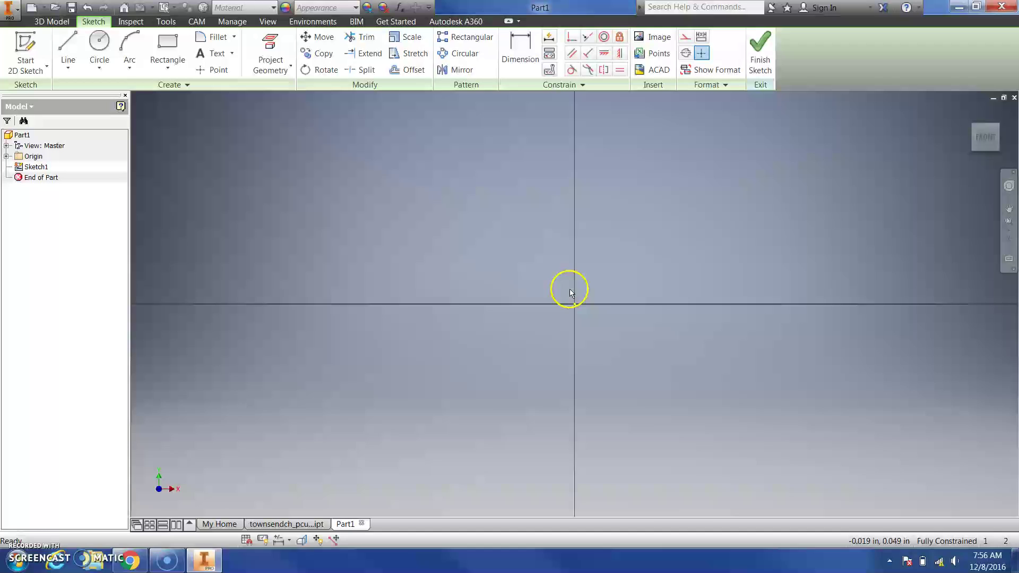
- Move the sketch origin to the lower left and activate Line, checking the green cube for reference
middle_drag(605, 274, 589, 283)
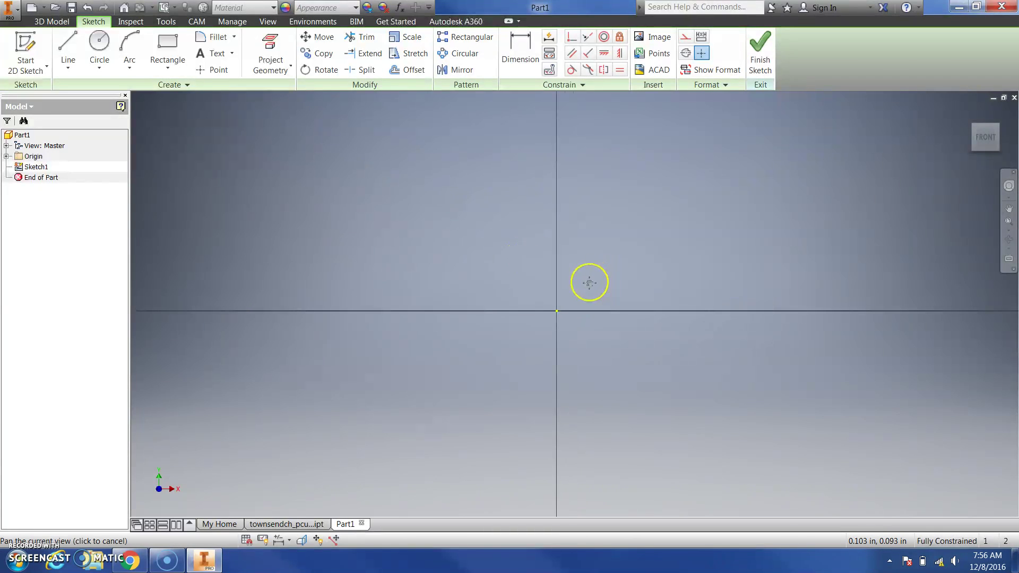
mouse_move(589, 282)
mouse_down()
mouse_move(567, 282)
mouse_move(536, 305)
mouse_move(473, 292)
mouse_move(598, 255)
mouse_move(348, 384)
mouse_up()
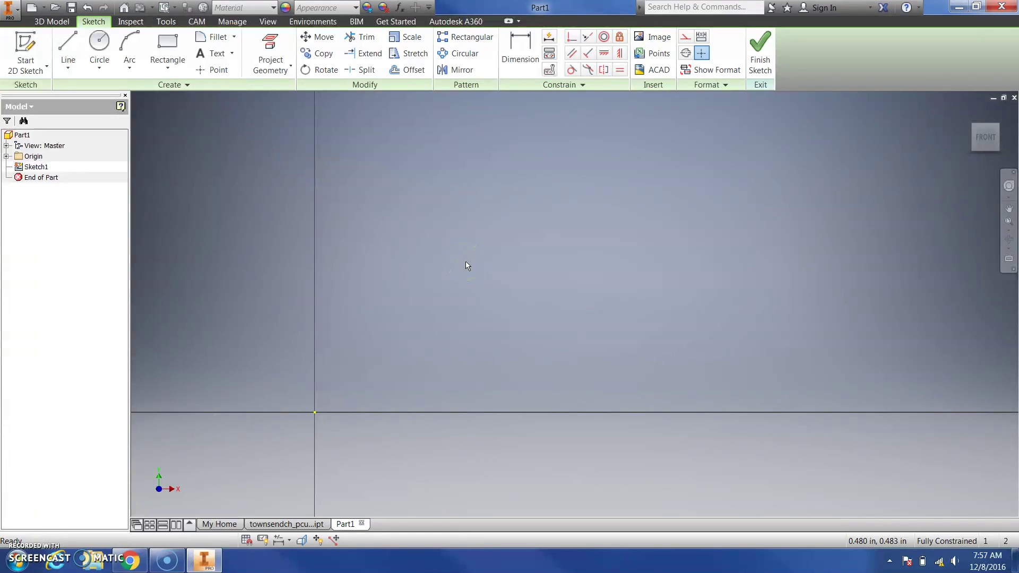
click(68, 41)
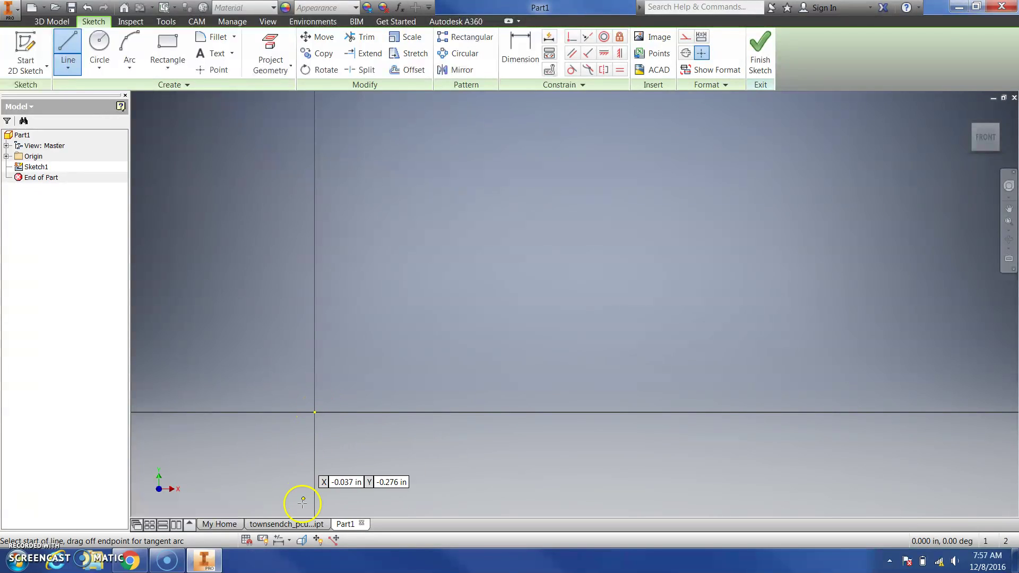
click(294, 524)
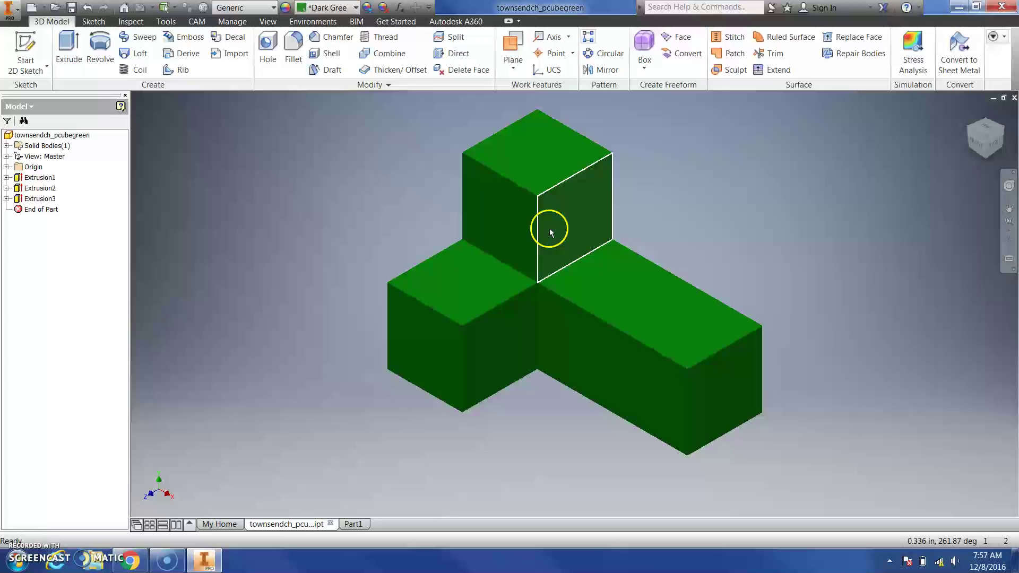
click(353, 524)
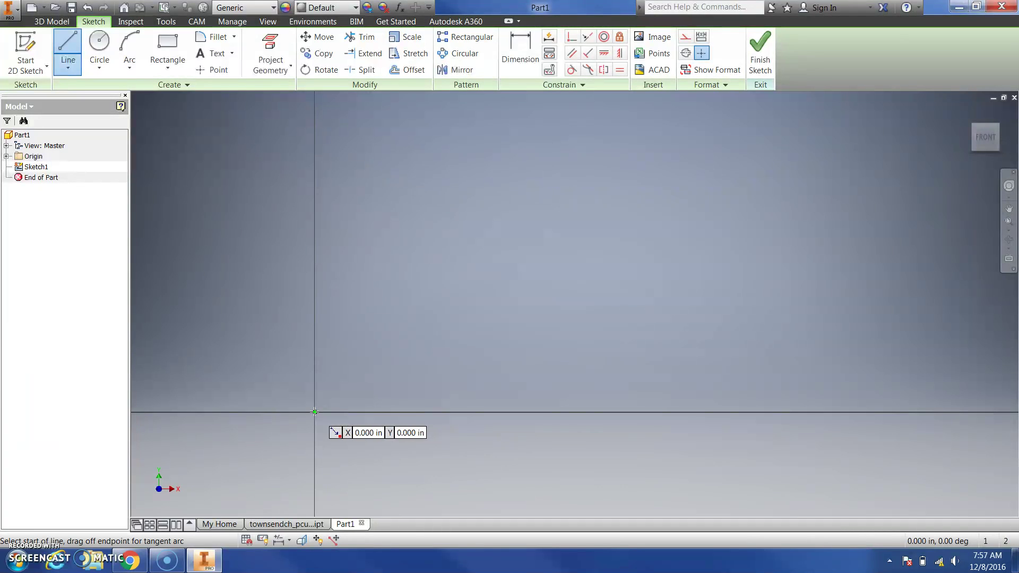
- Start a line at the origin heading straight up with its length locked at 1.5 in
click(315, 412)
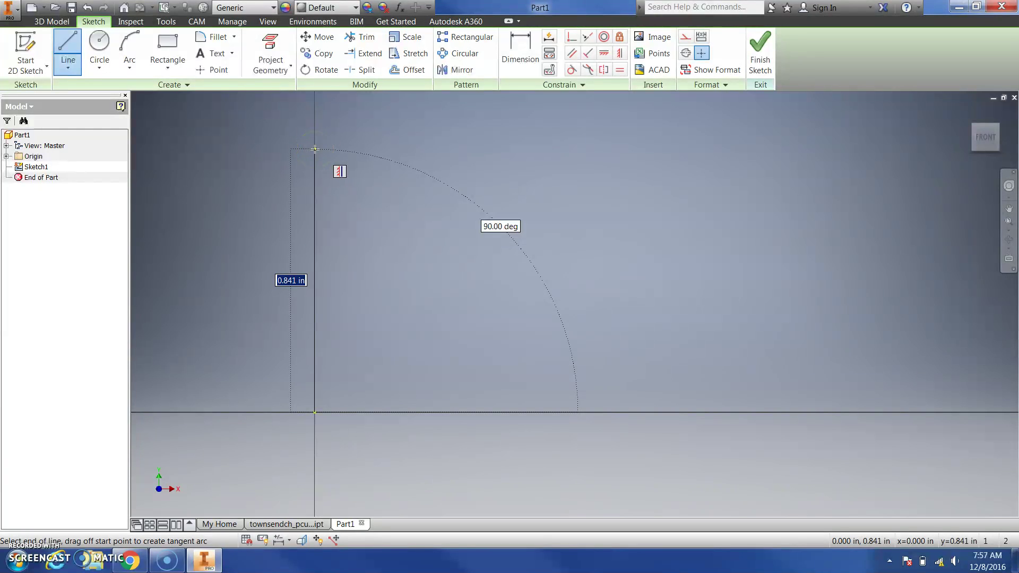
mouse_move(315, 149)
mouse_down()
mouse_move(334, 150)
mouse_move(315, 143)
mouse_up()
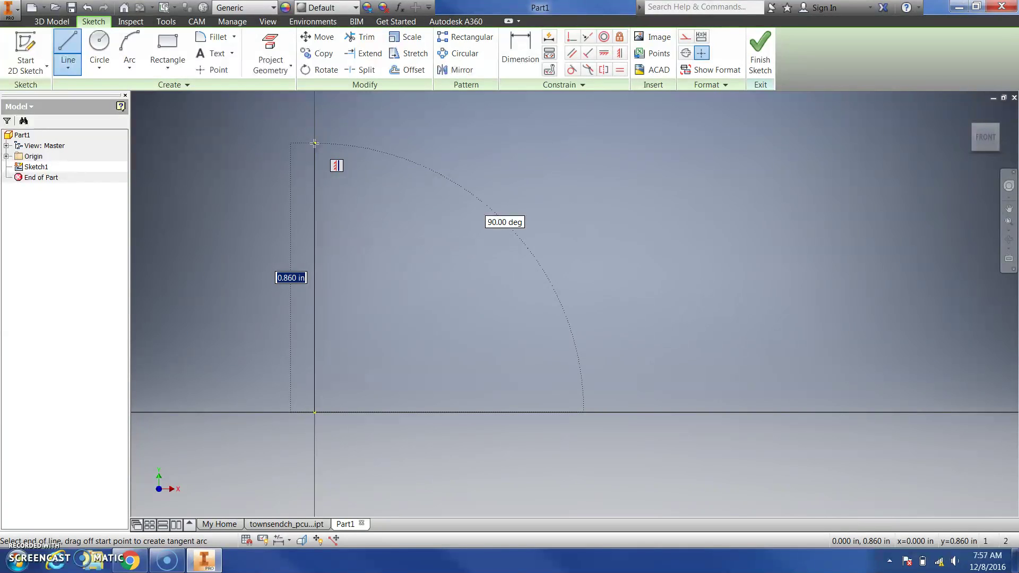
text(1.5)
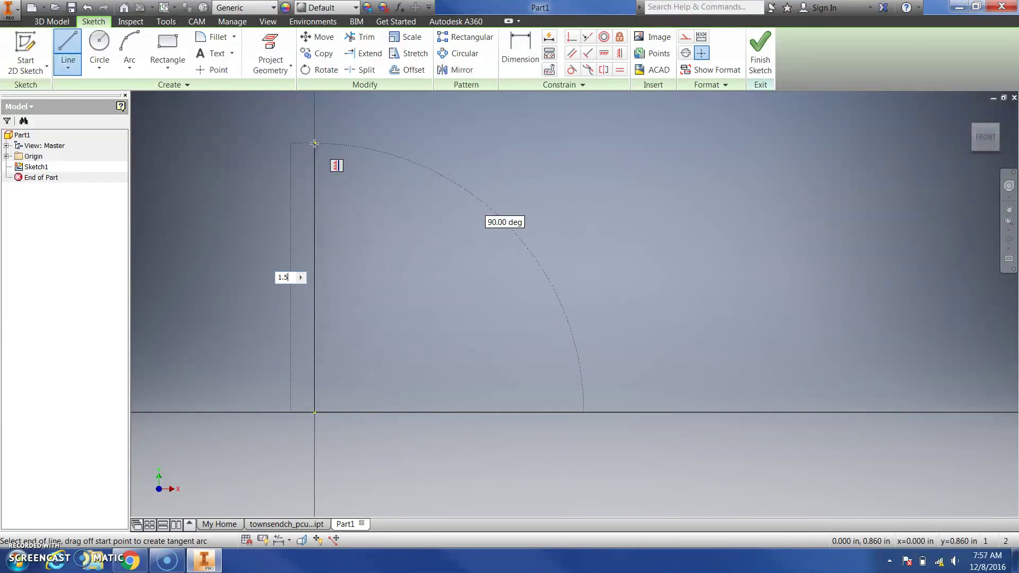
key(Tab)
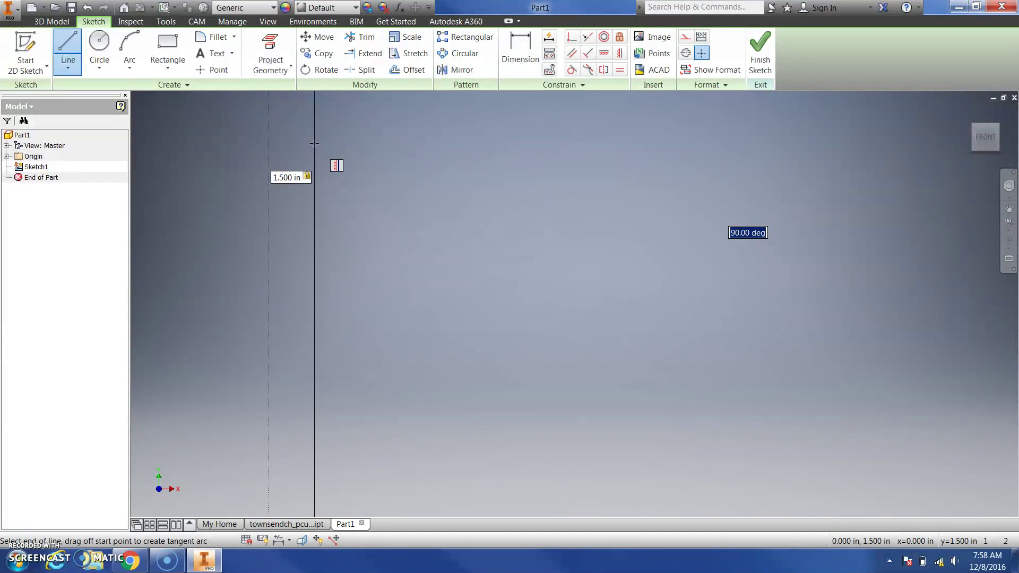
scroll(314, 143, down, 2)
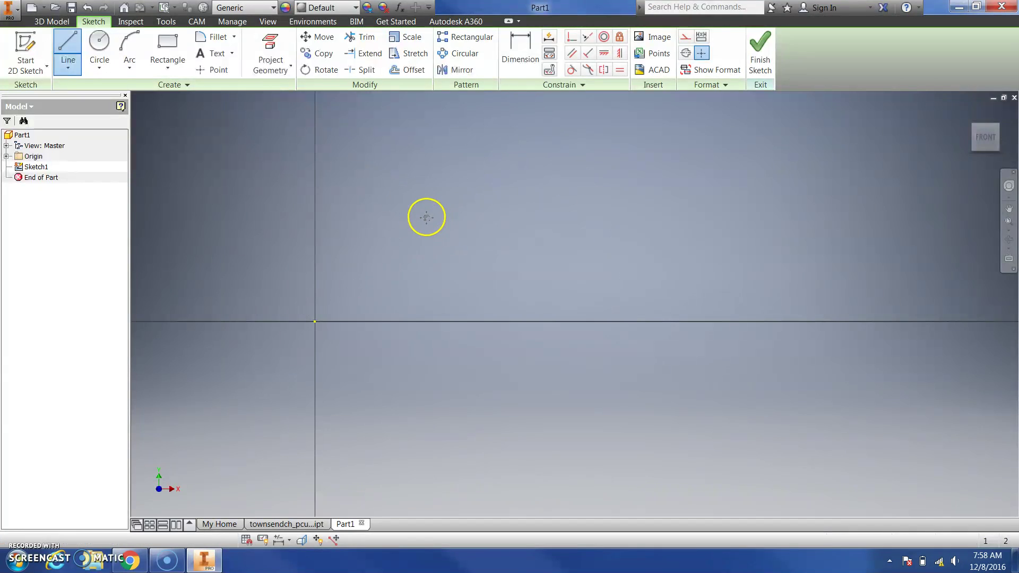
- Place the 1.5 in vertical line, then a 0.75 in top line at 90°
middle_drag(426, 216, 435, 326)
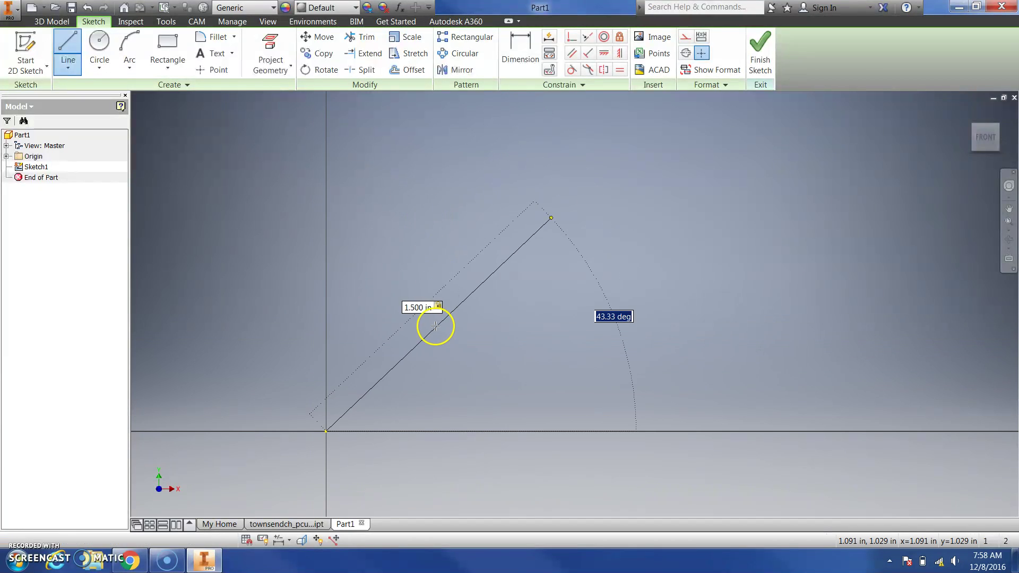
click(327, 283)
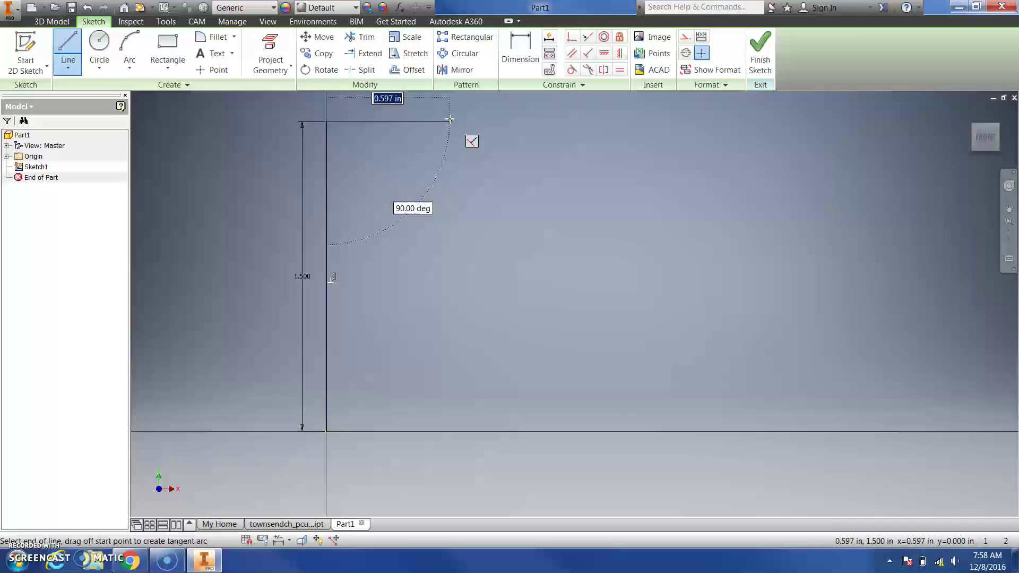
text(.)
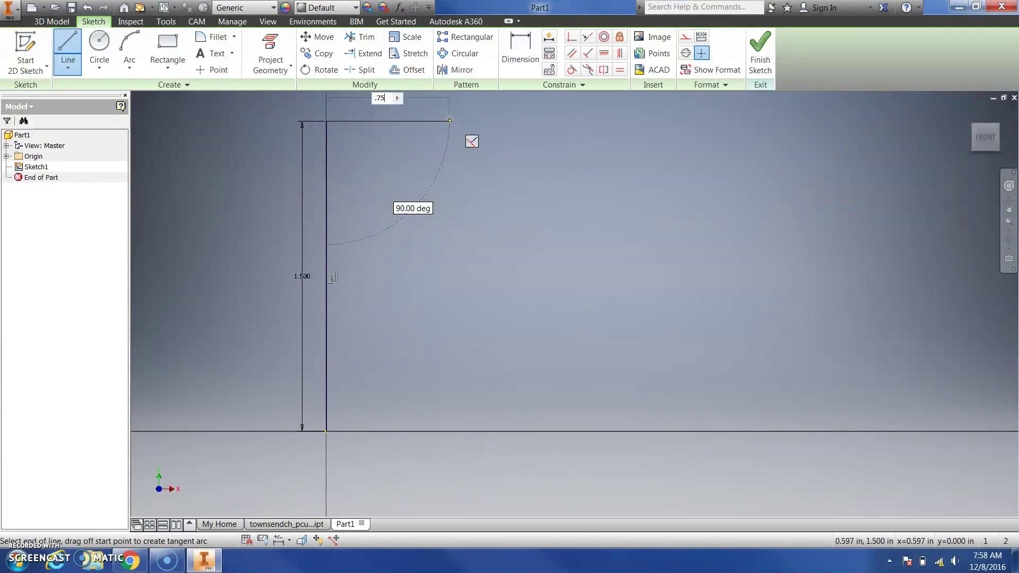
text(75)
key(Tab)
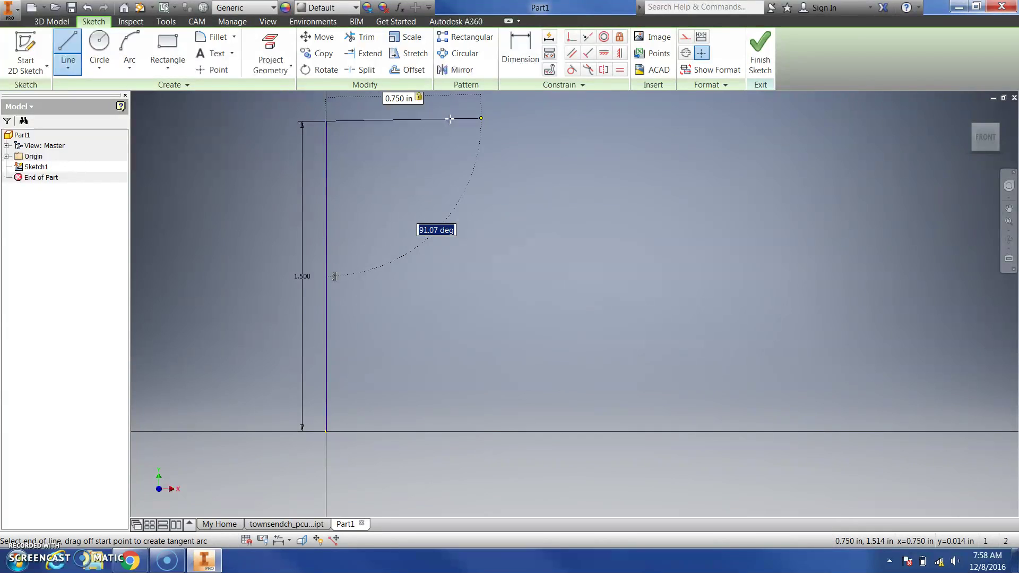
text(90)
key(Return)
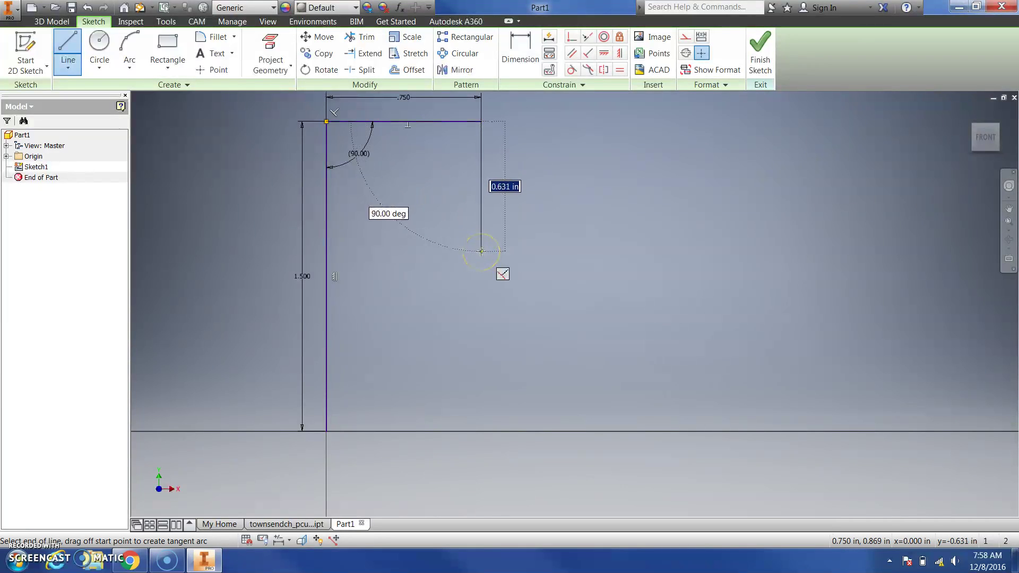
- Add the 0.75 in step and 1.5 in ledge, then close the profile via the baseline to the origin
text(.75)
key(Tab)
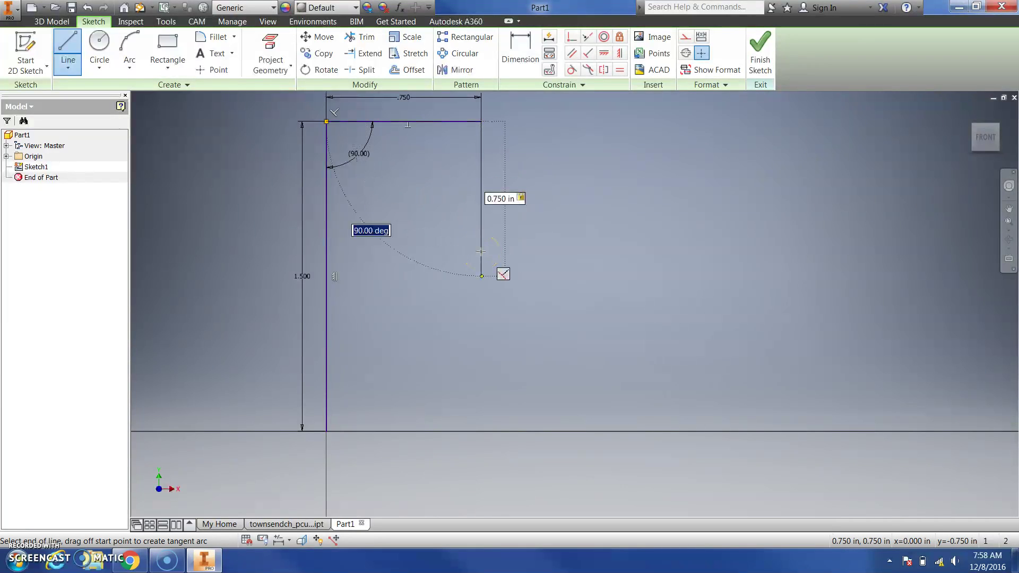
key(Return)
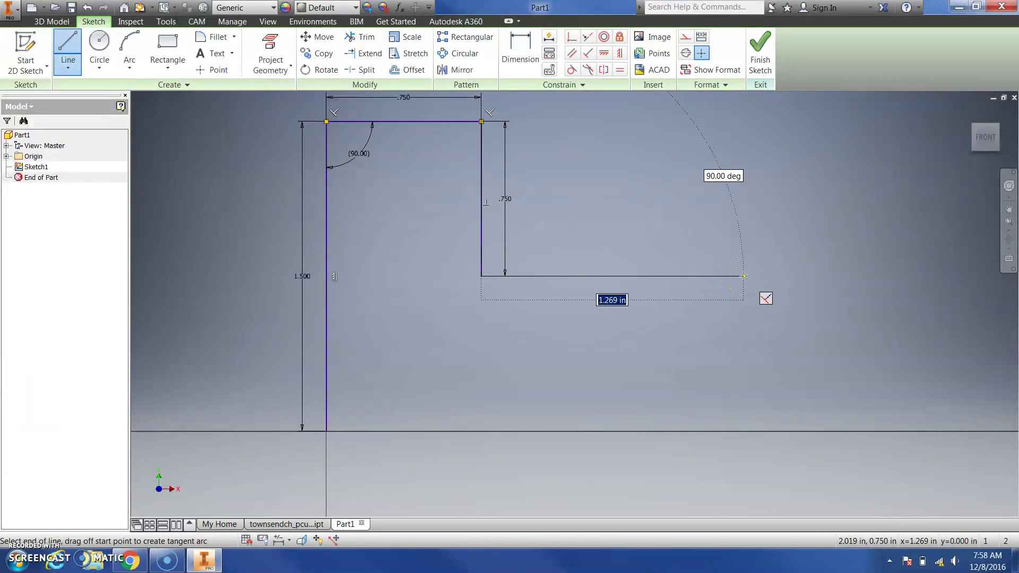
text(1.5)
key(Tab)
key(Return)
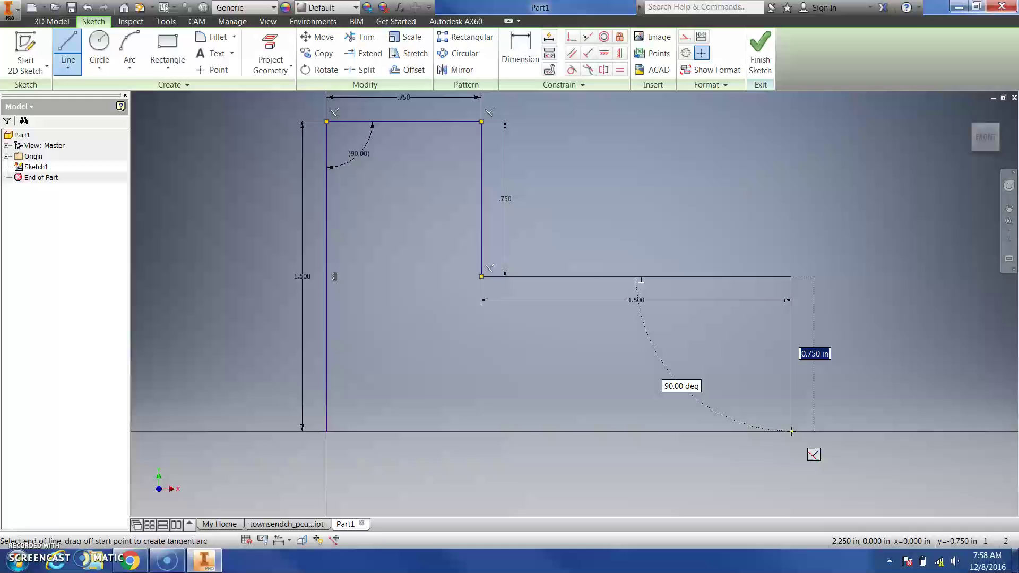
click(791, 431)
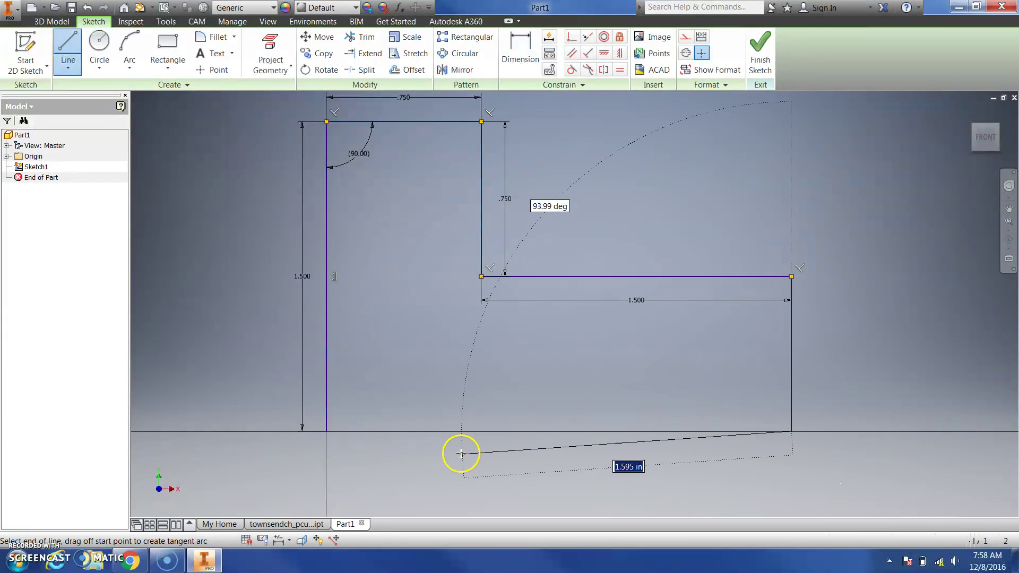
click(326, 431)
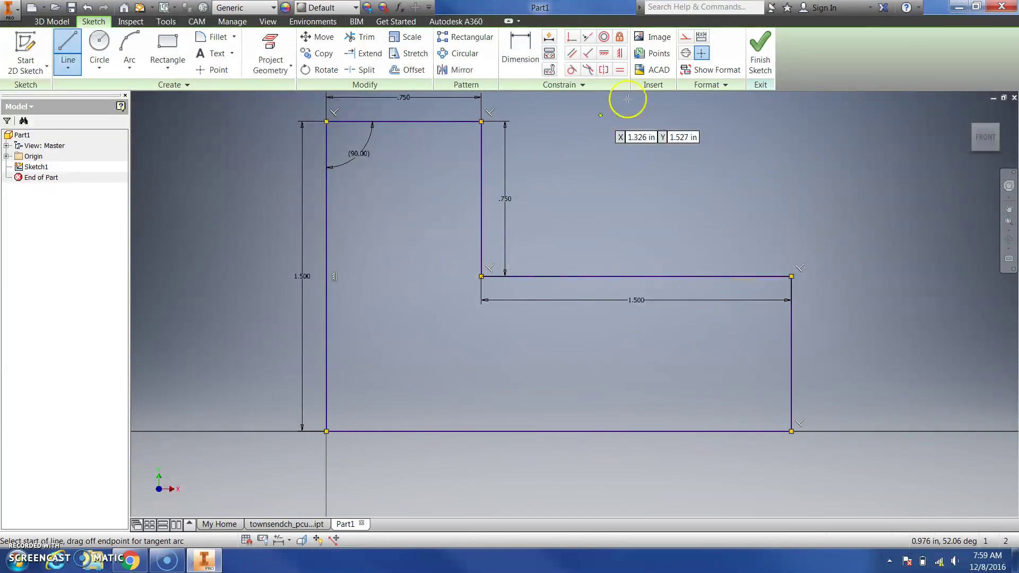
- Finish Sketch1, then reopen it for editing from the Model browser
click(761, 52)
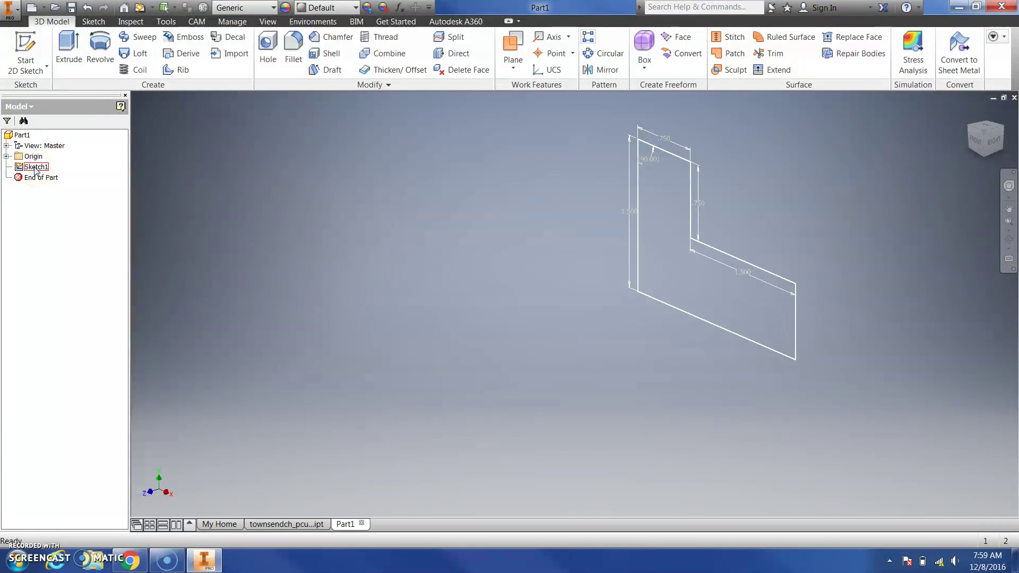
double_click(35, 168)
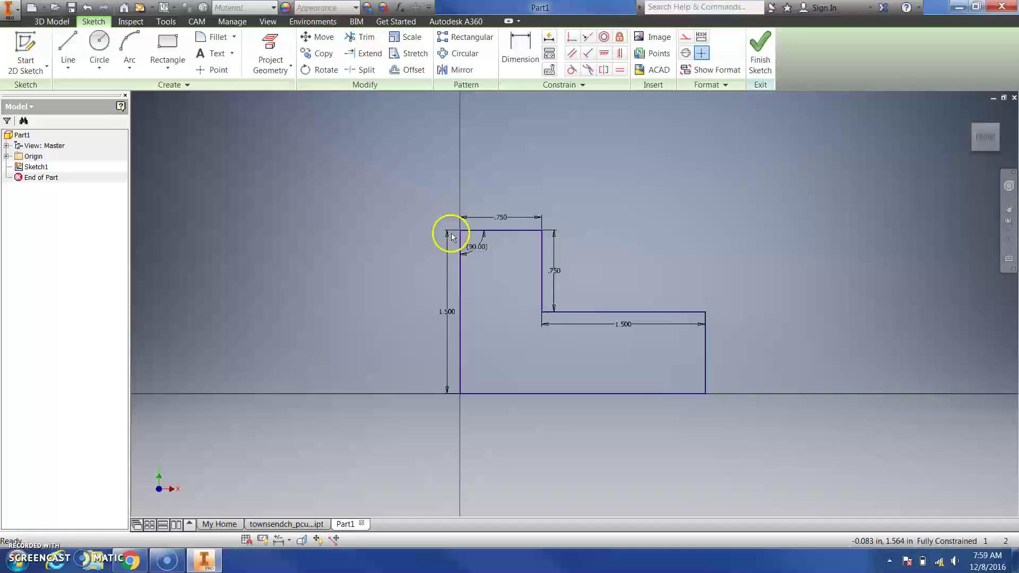
- Box-select the entire L-shaped outline and delete it
mouse_move(414, 192)
mouse_down()
mouse_move(481, 240)
mouse_move(826, 432)
mouse_up()
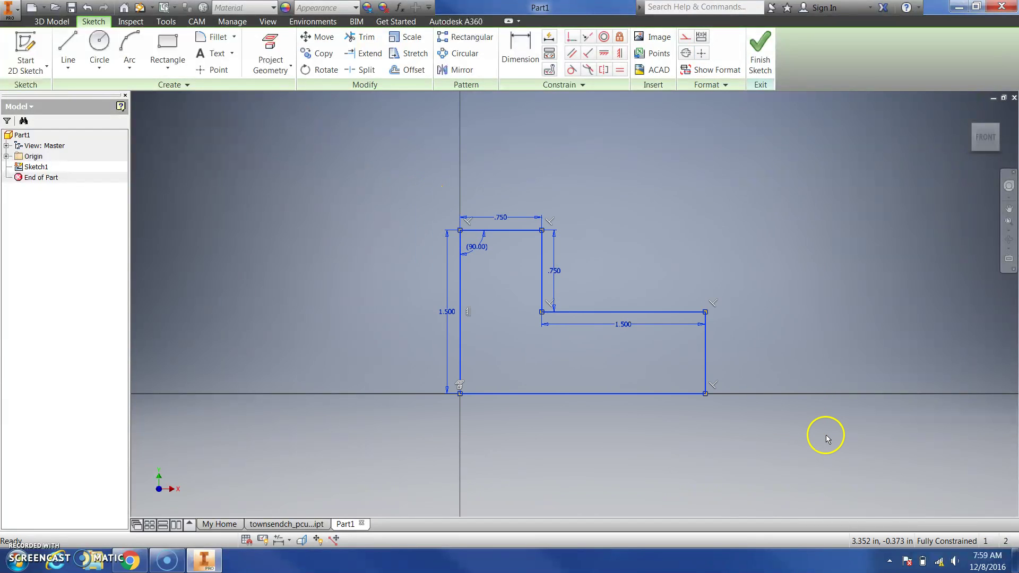
key(Delete)
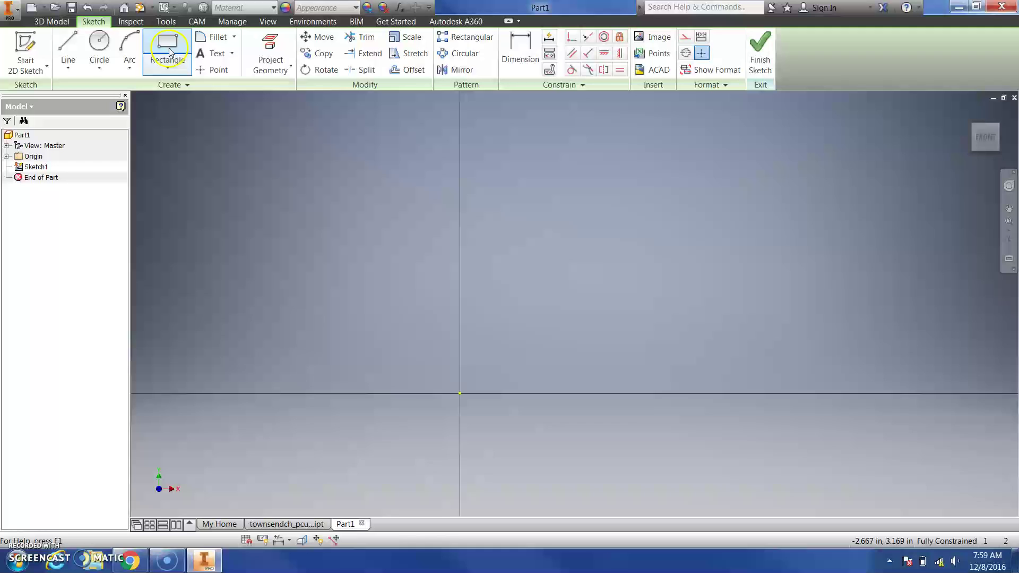
- Draw a Two Point rectangle from the origin, 0.750 in wide by 1.500 in tall
click(168, 68)
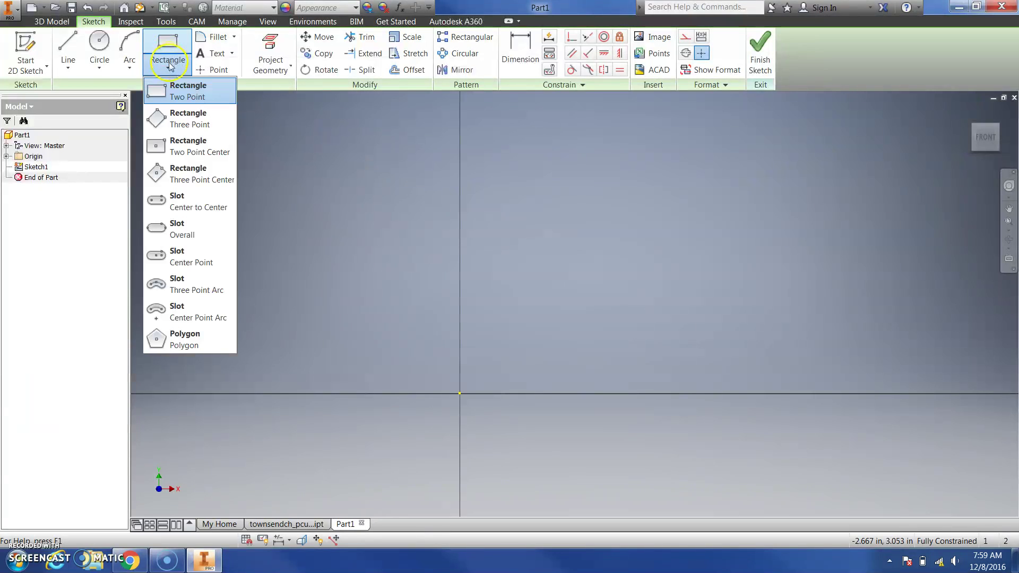
click(188, 94)
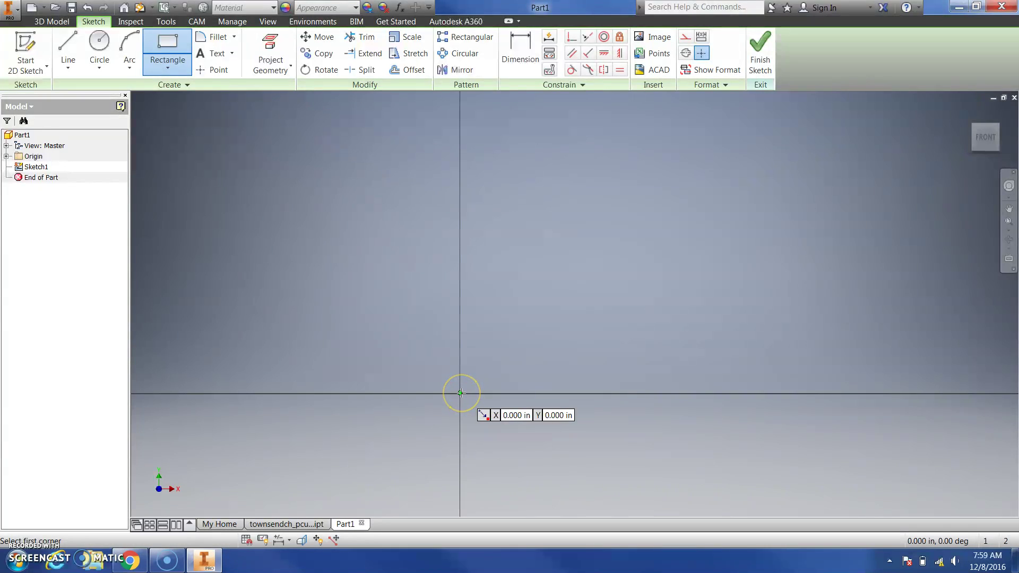
click(461, 393)
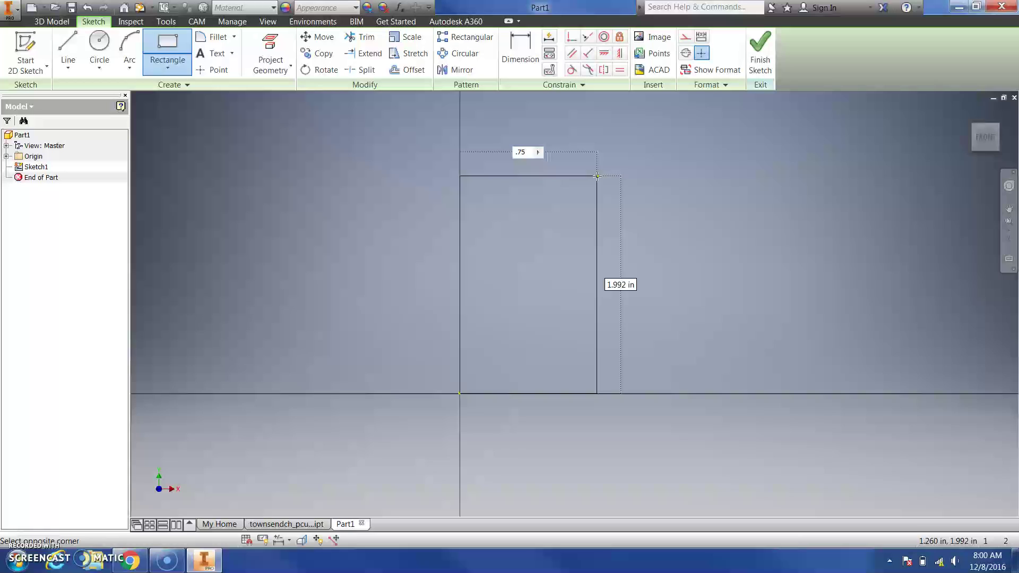
key(Tab)
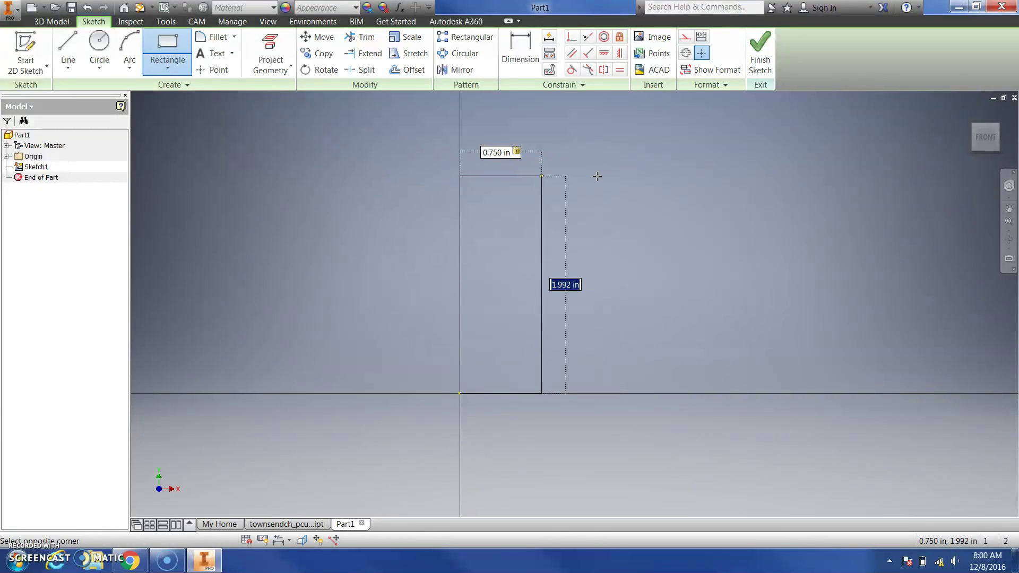
text(1.5)
key(Return)
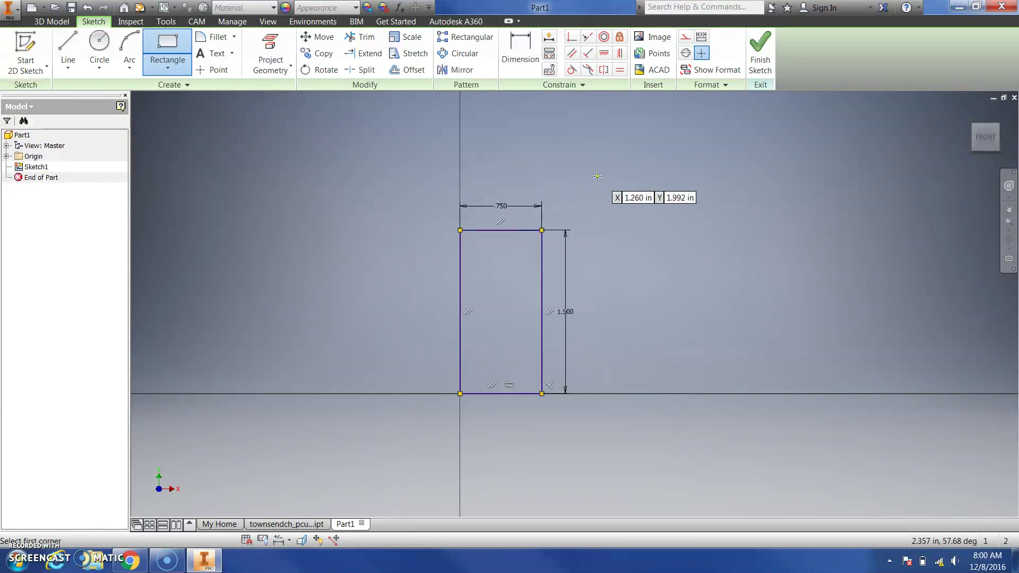
- Add a 1.500 × 0.750 in rectangle starting at the first rectangle's lower-right corner
click(542, 393)
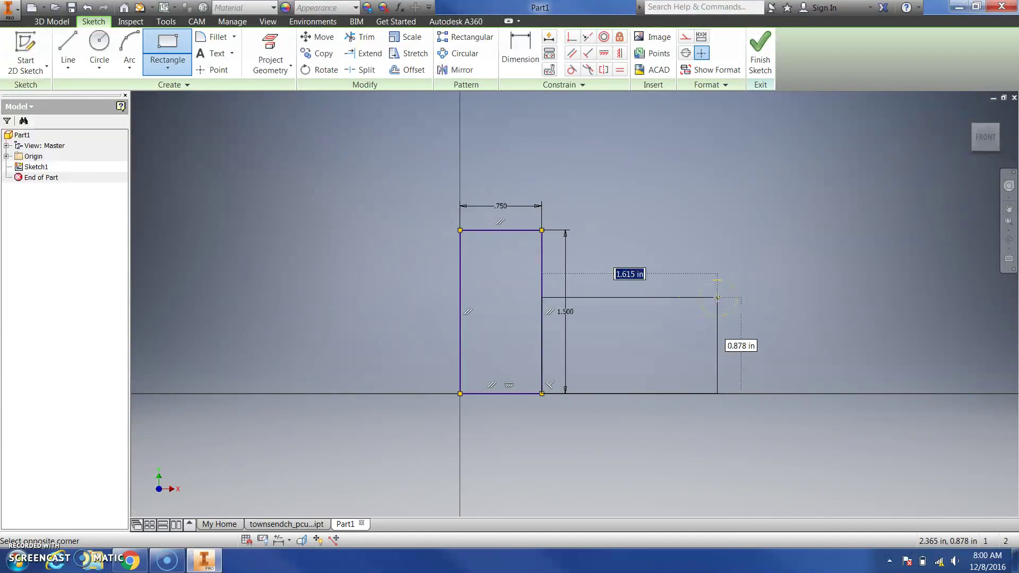
text(1)
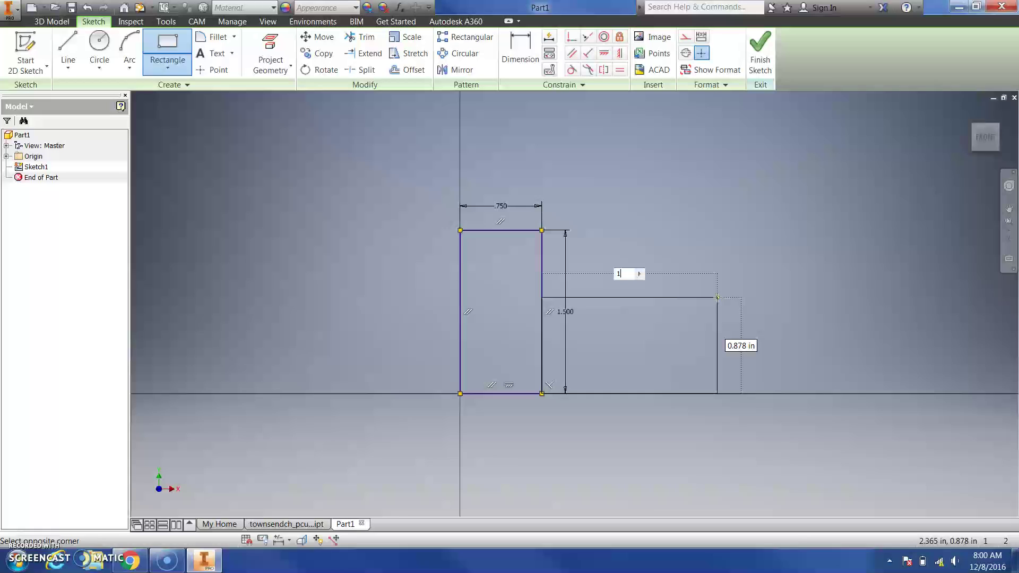
text(.5)
key(Tab)
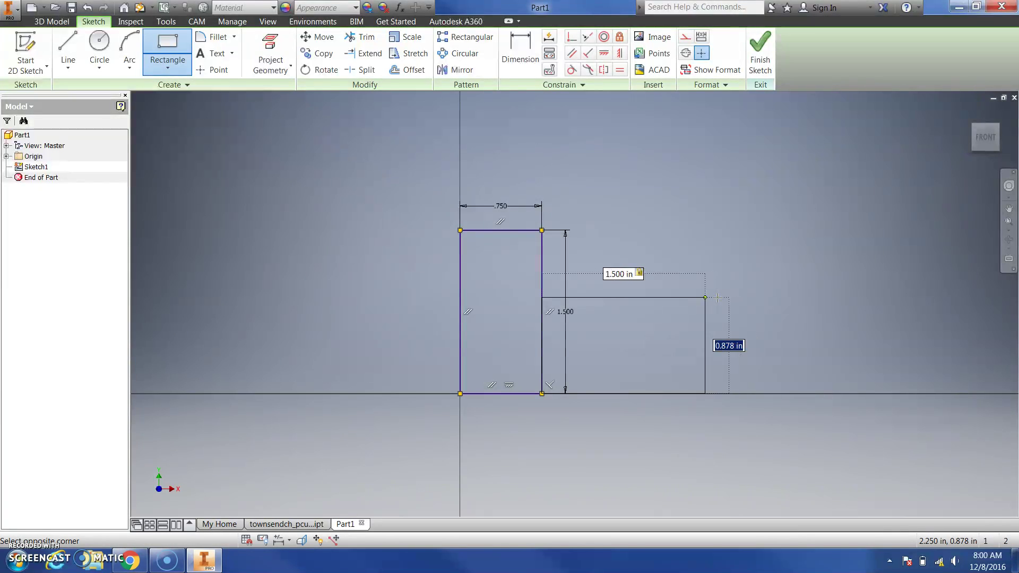
text(.75)
key(Return)
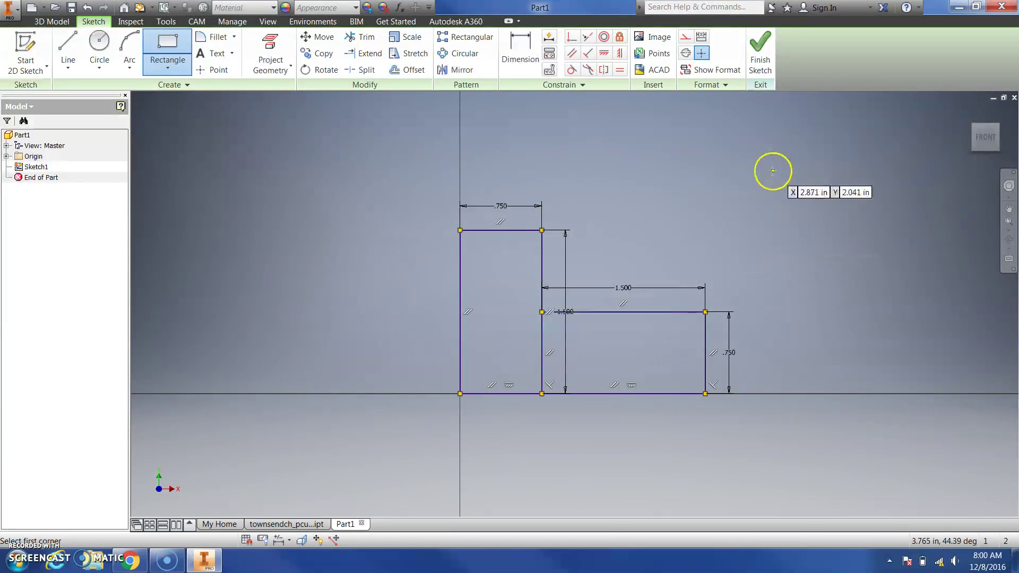
- Finish the L-shaped sketch, recentre the view, and launch Extrude
click(766, 63)
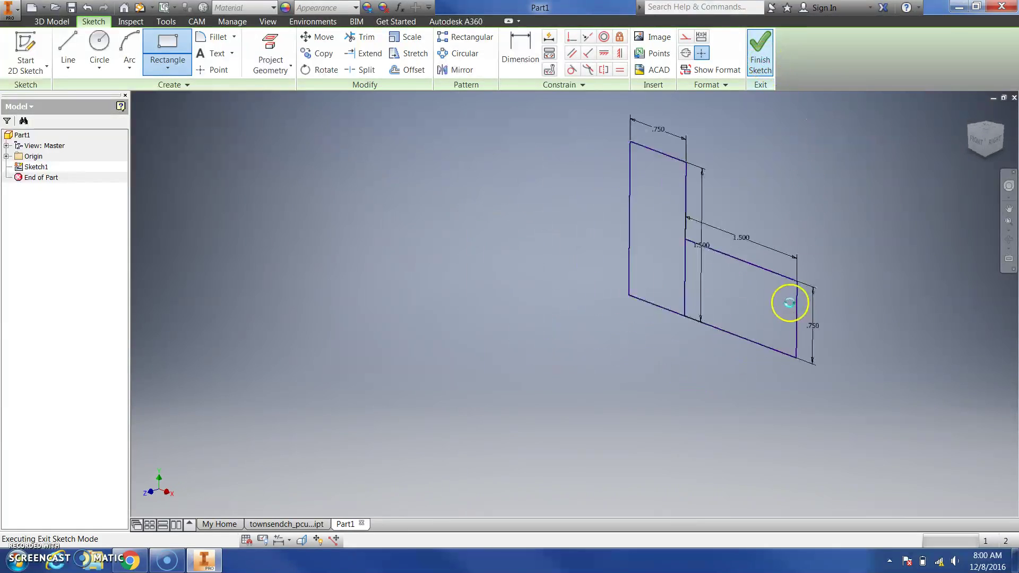
middle_drag(776, 291, 674, 352)
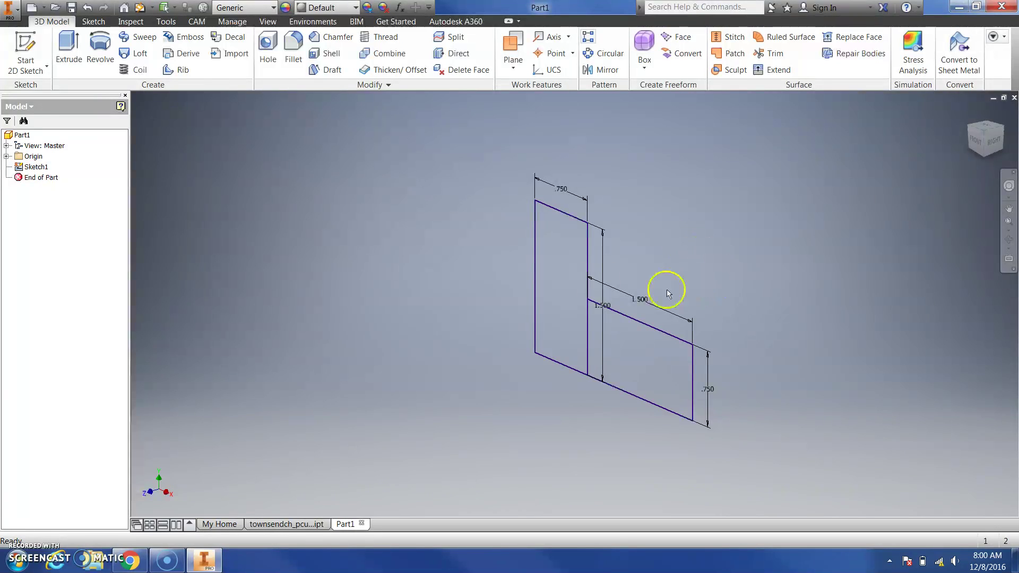
click(66, 64)
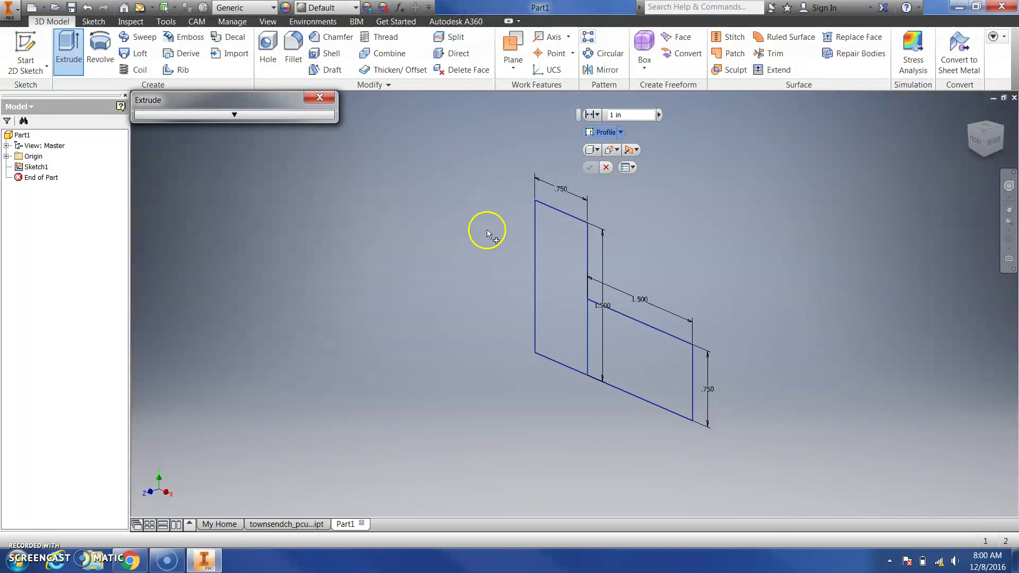
- Extrude both rectangles of the L-shaped sketch 0.75 in into a solid, Extrusion1
click(234, 116)
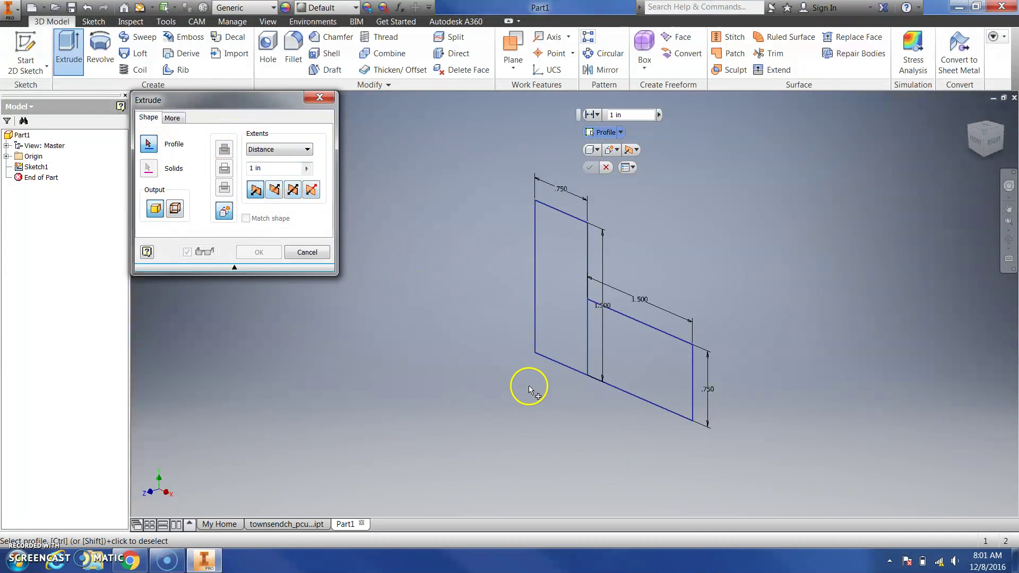
click(560, 316)
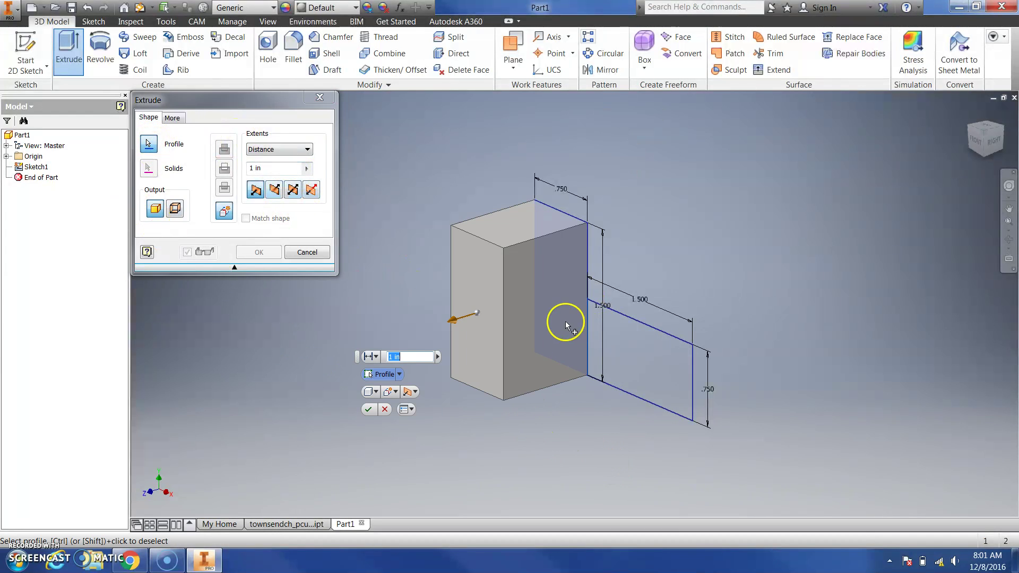
click(639, 355)
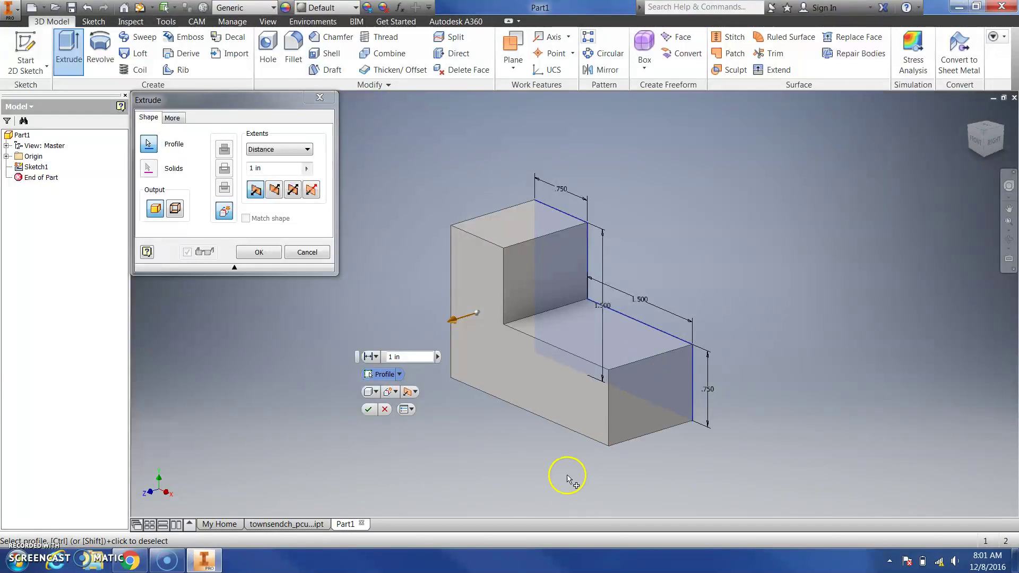
double_click(252, 169)
text(.)
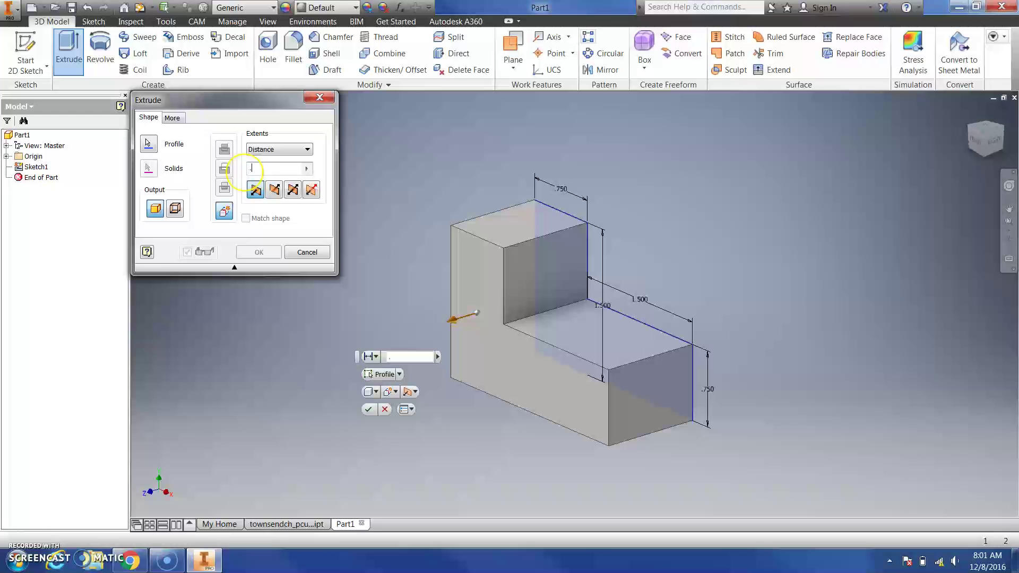
text(75)
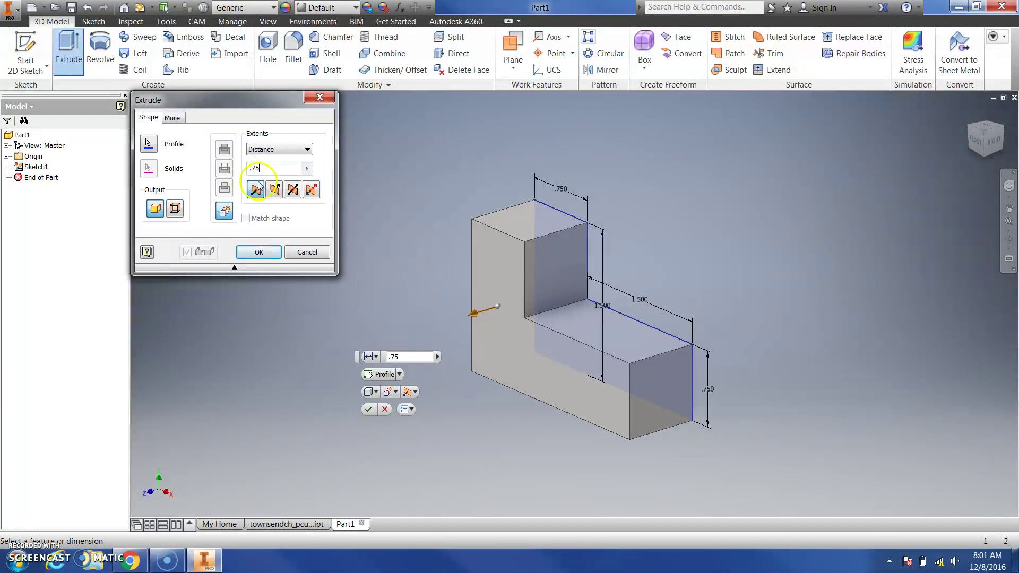
click(258, 252)
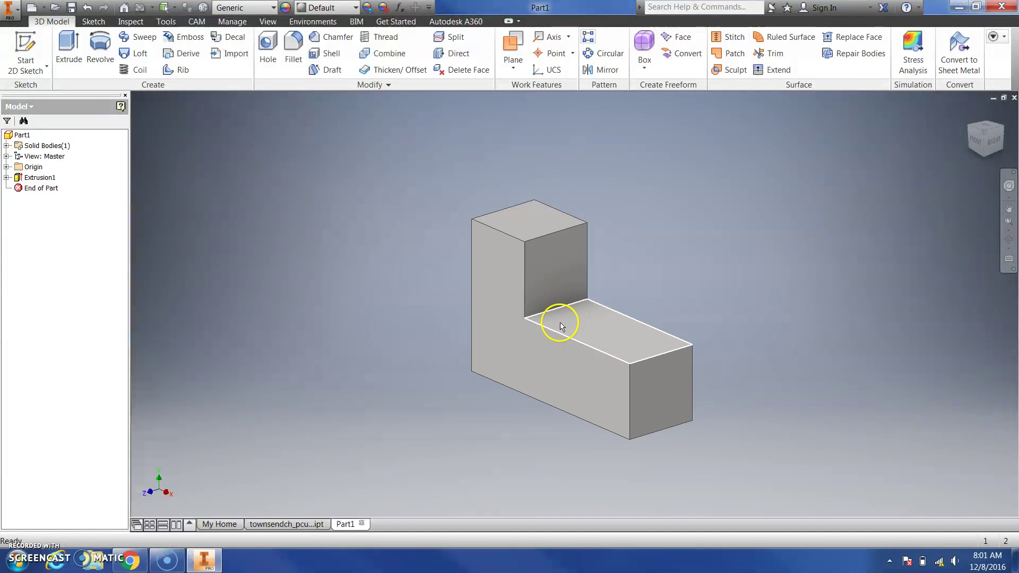
- Glance at the green reference piece, then start Sketch2 on Part1's L-shaped front face
click(283, 525)
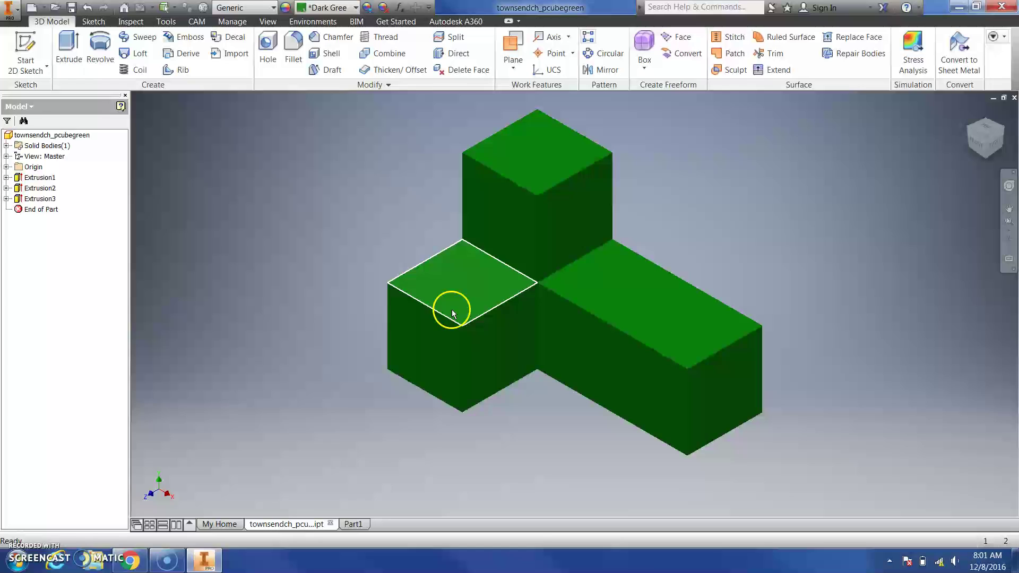
click(353, 524)
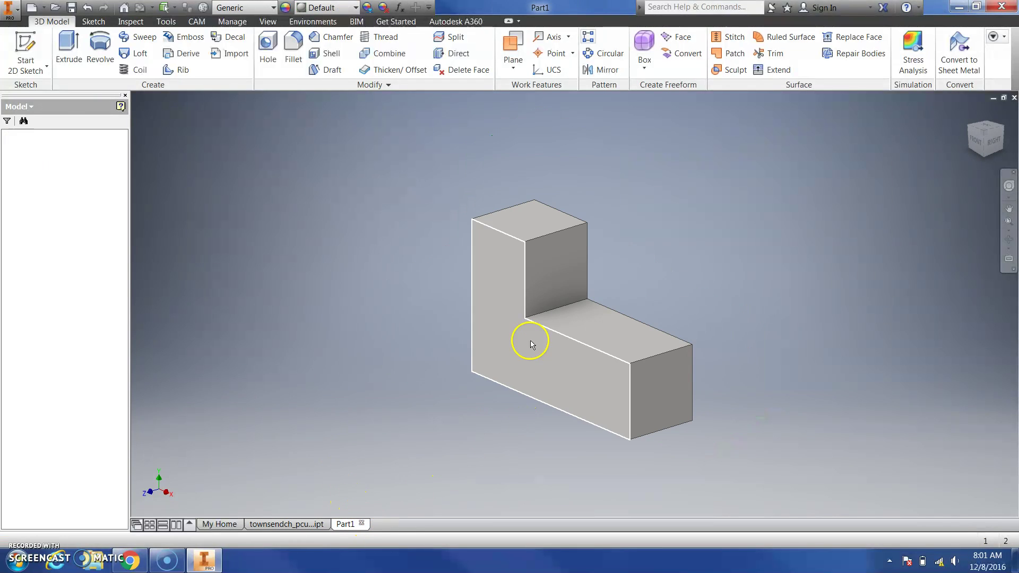
click(26, 45)
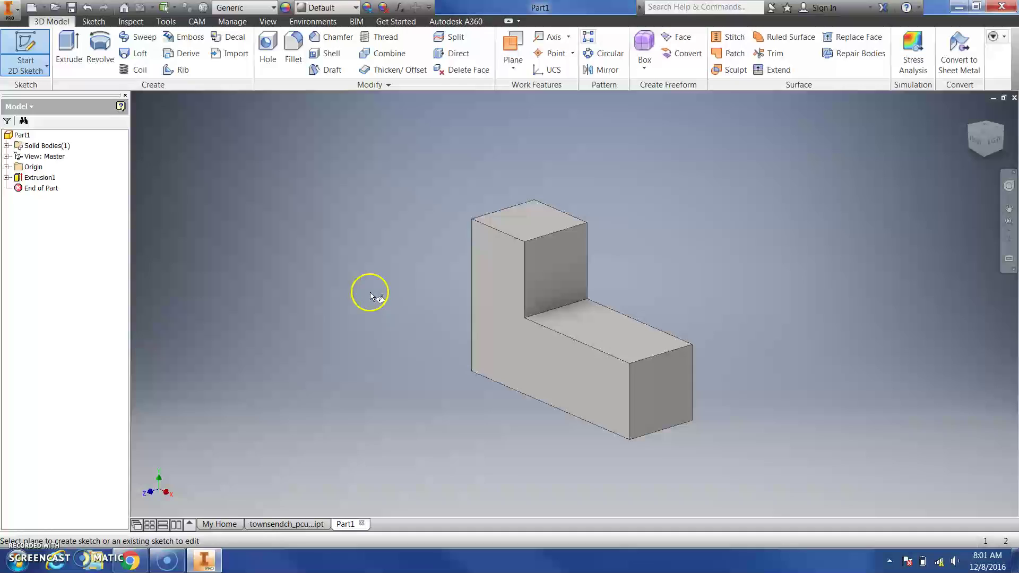
click(514, 345)
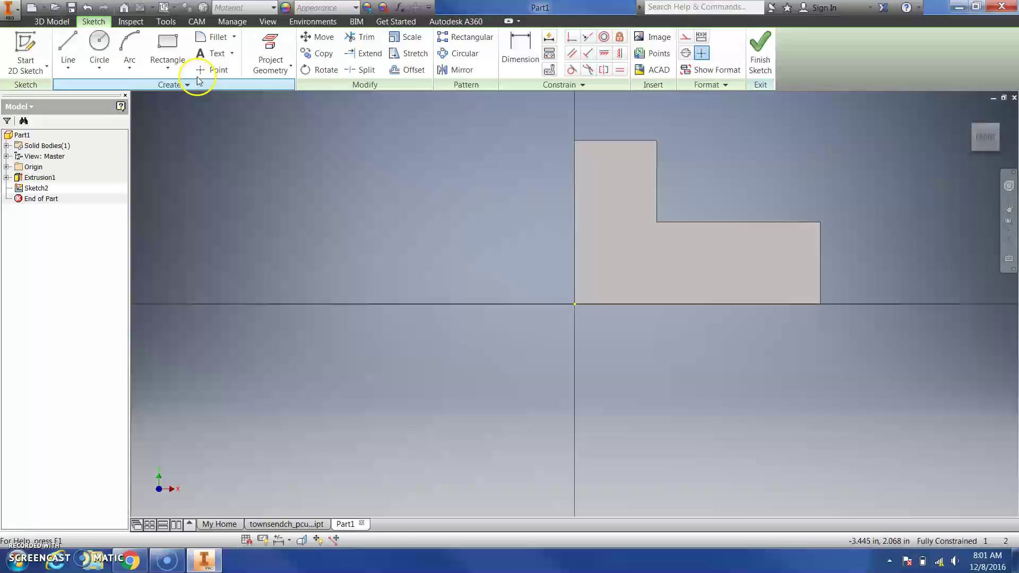
- Draw a 0.750 × 0.750 in square from the origin and finish Sketch2
click(167, 49)
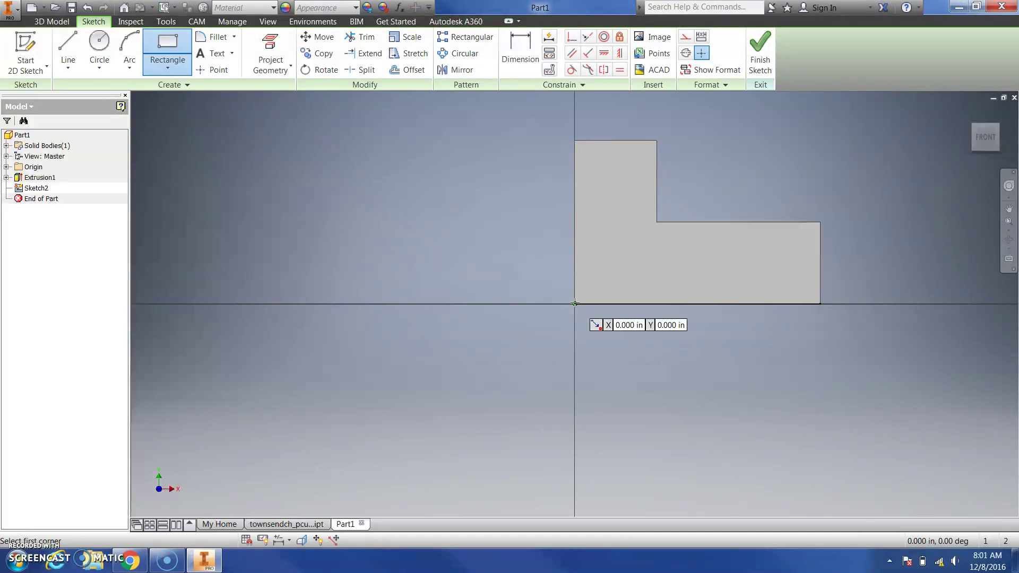
drag(575, 304, 657, 222)
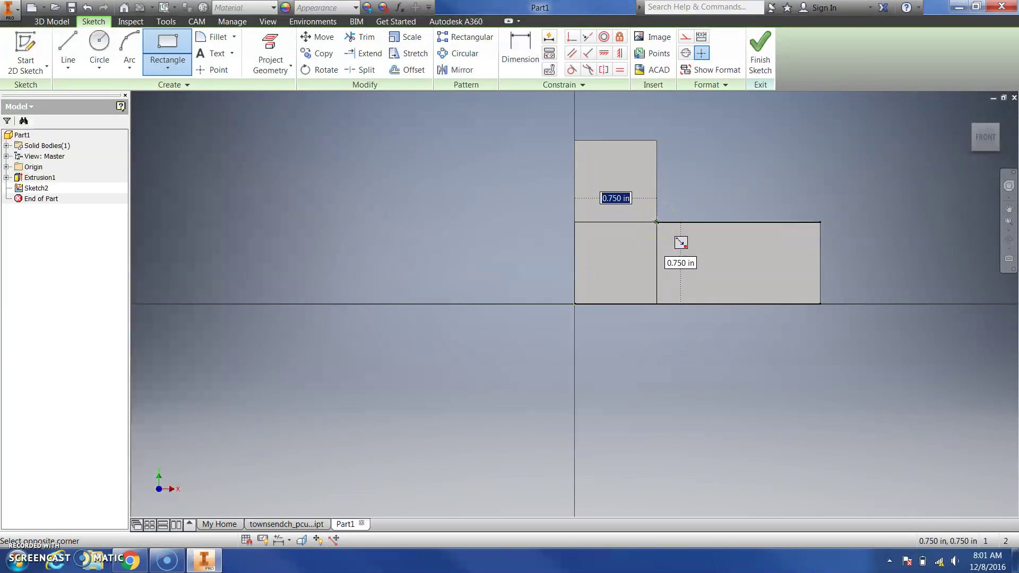
click(657, 222)
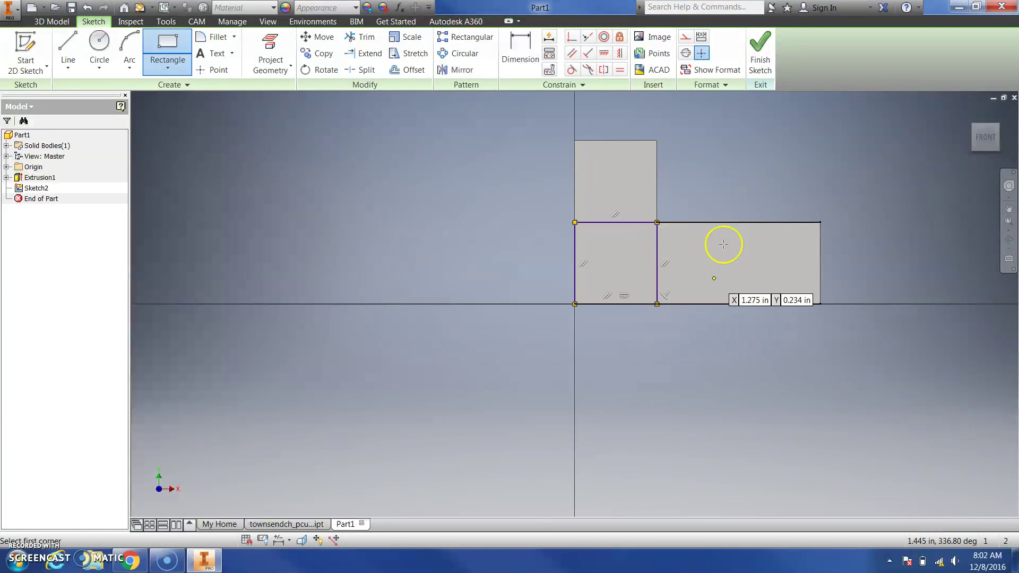
click(766, 64)
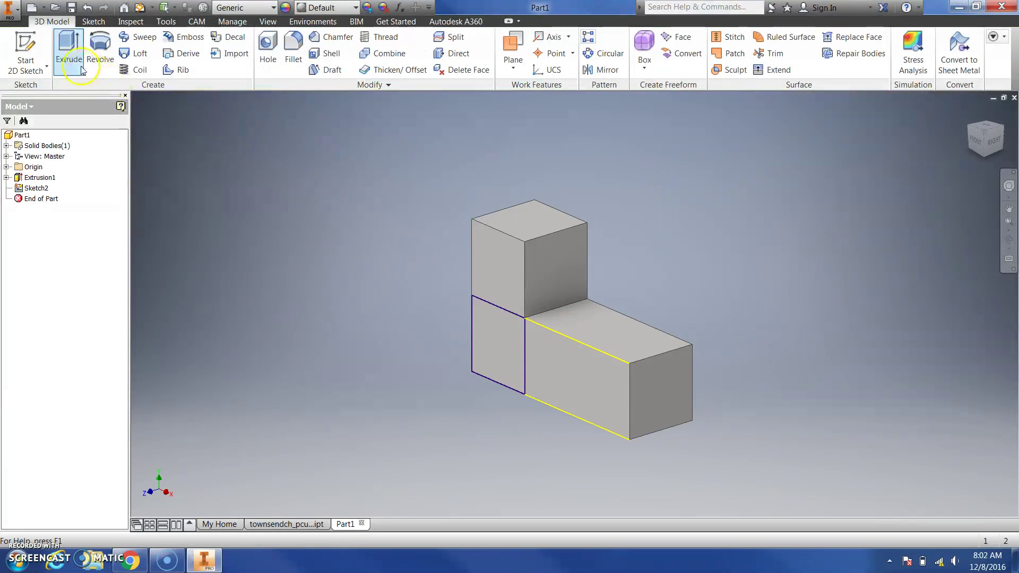
- Extrude the 0.750 in square 1 in outward as Extrusion2
click(68, 52)
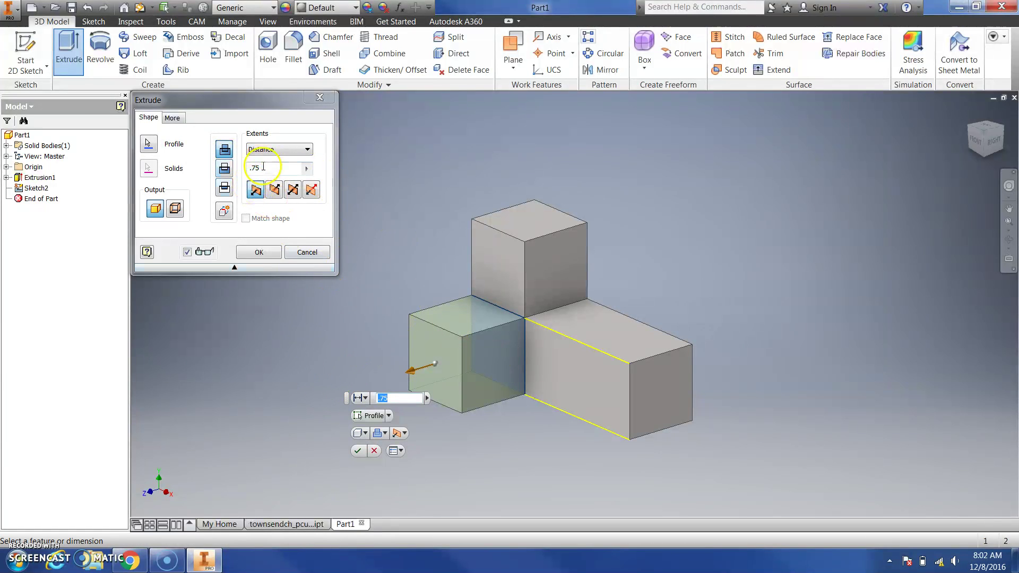
click(265, 169)
click(234, 175)
text(1)
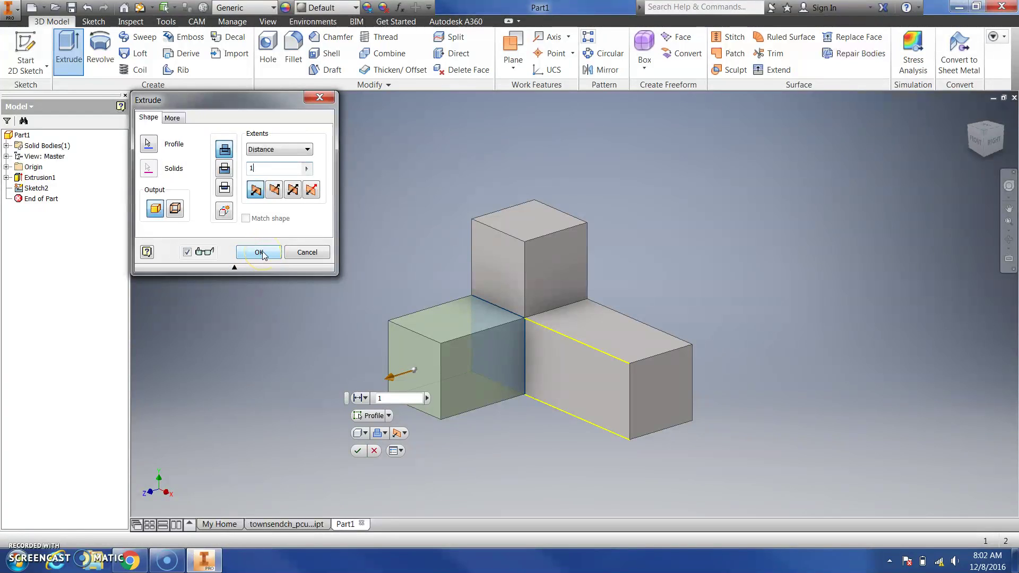
click(260, 253)
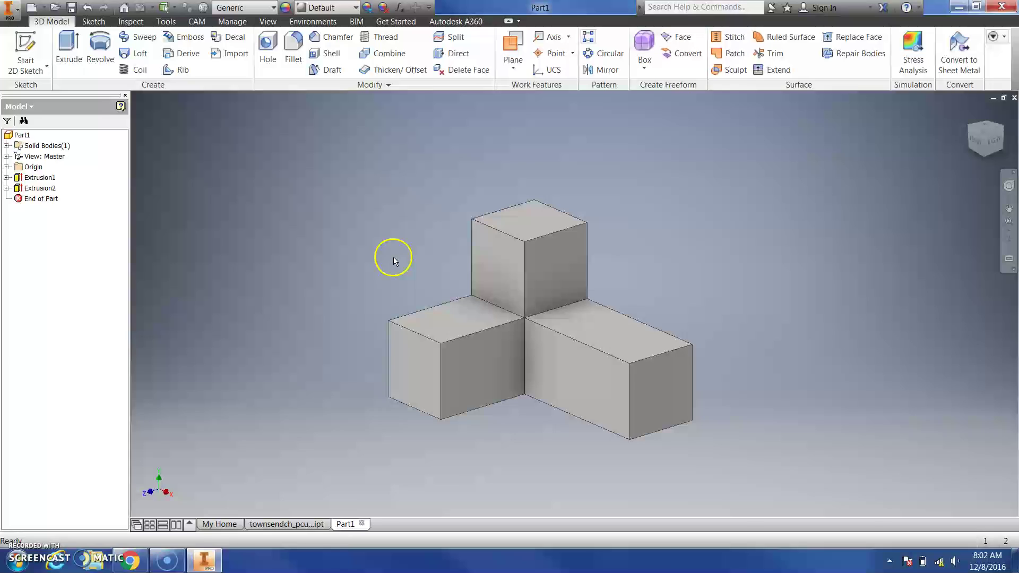
- Compare with the green reference part, then expand Extrusion2 in Part1's browser to reveal Sketch2
click(289, 523)
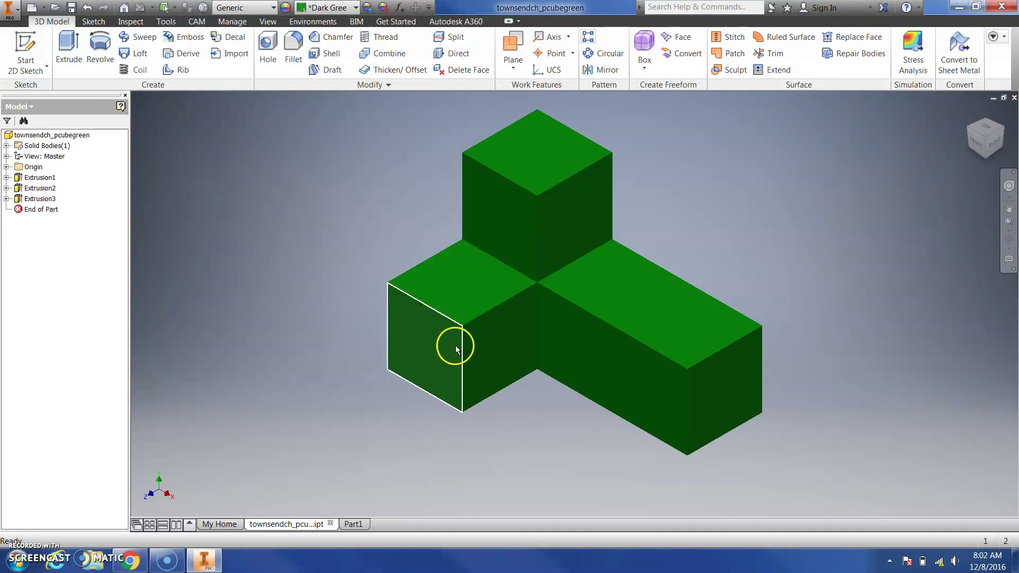
click(354, 525)
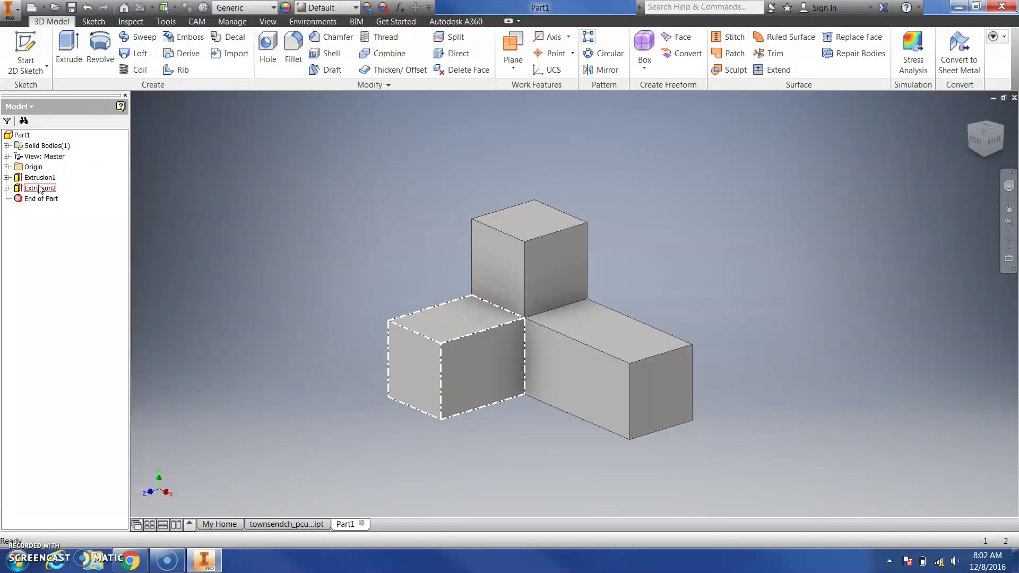
click(11, 192)
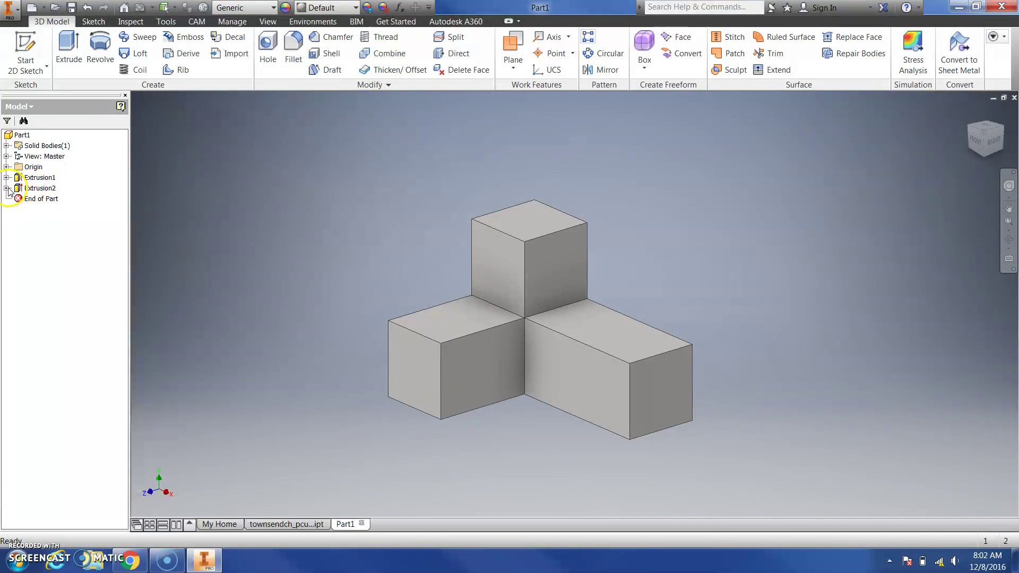
click(7, 189)
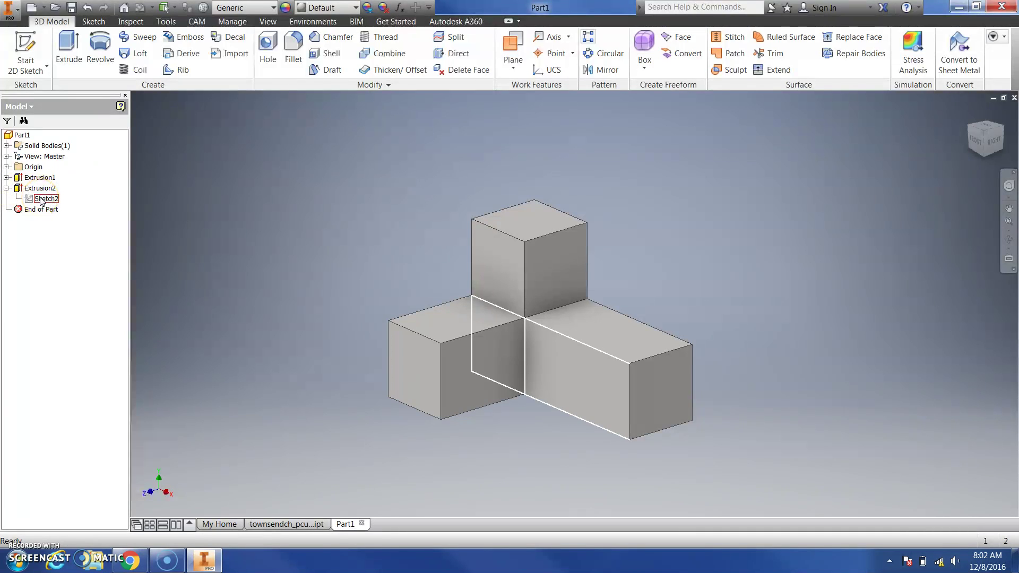
- Open Sketch2 for editing and finish it without changes
double_click(41, 199)
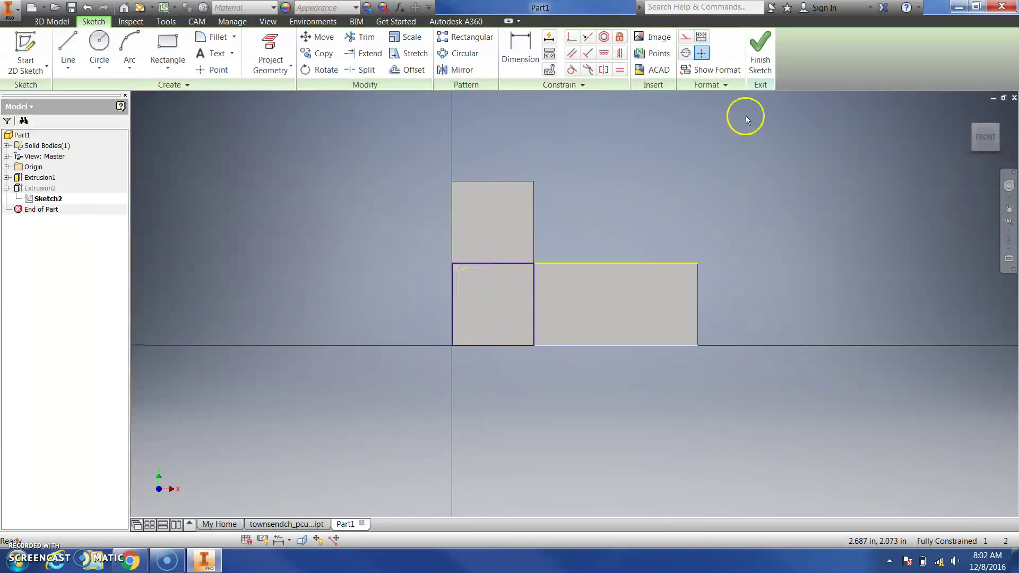
click(759, 51)
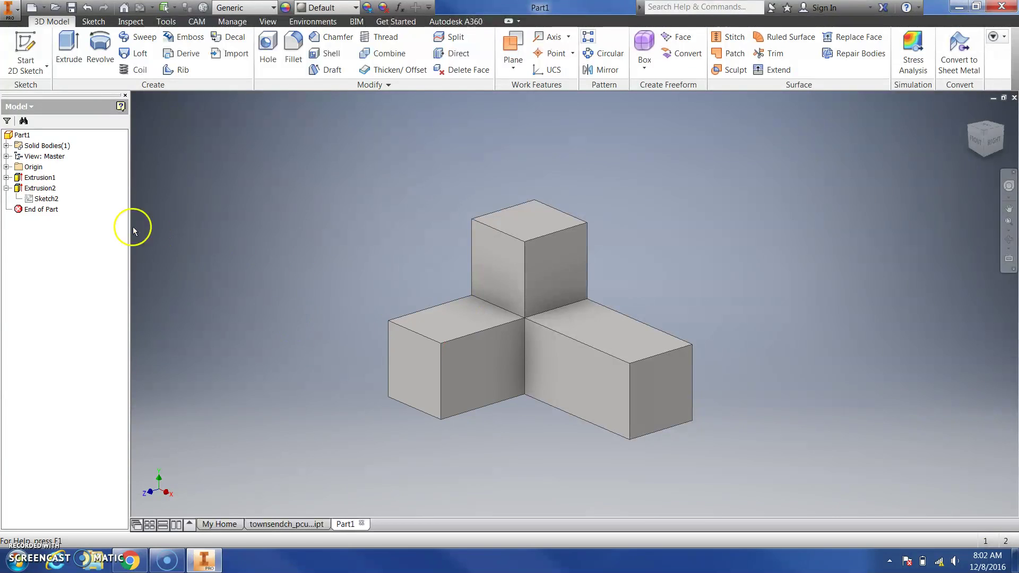
- Edit Extrusion2 to change its distance from 1 in to 0.75 in
double_click(41, 189)
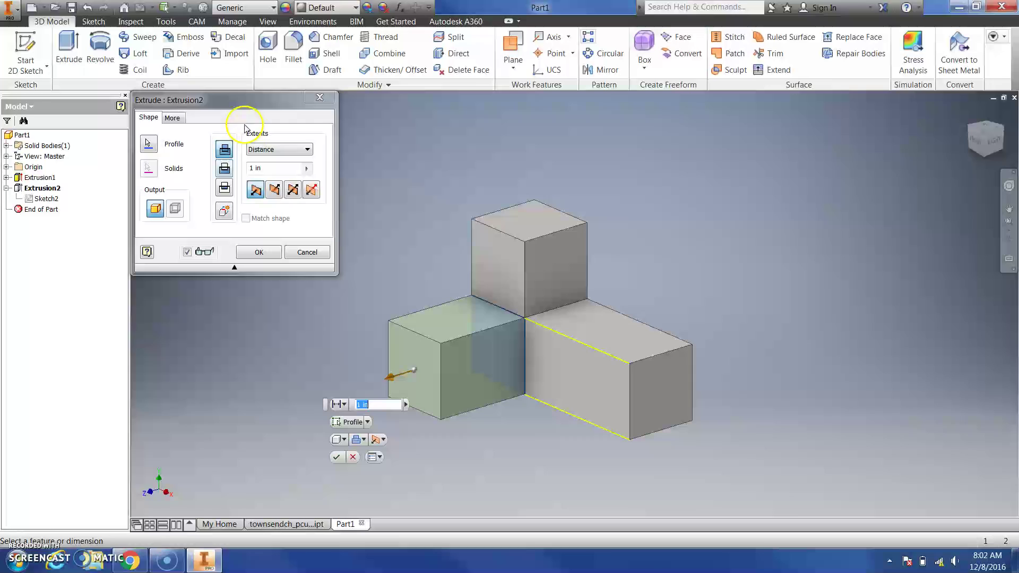
click(276, 167)
text(.)
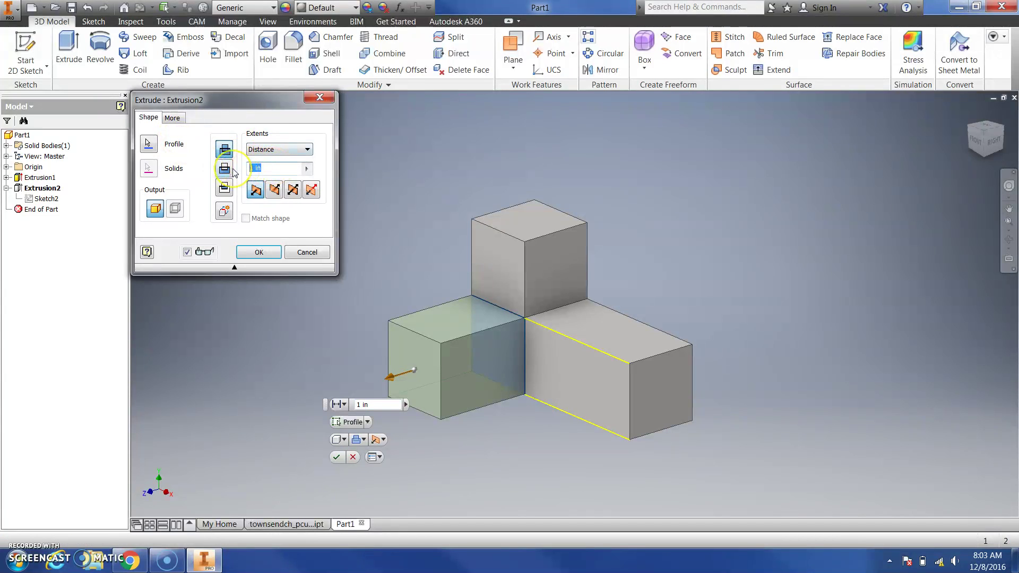
text(75)
click(259, 253)
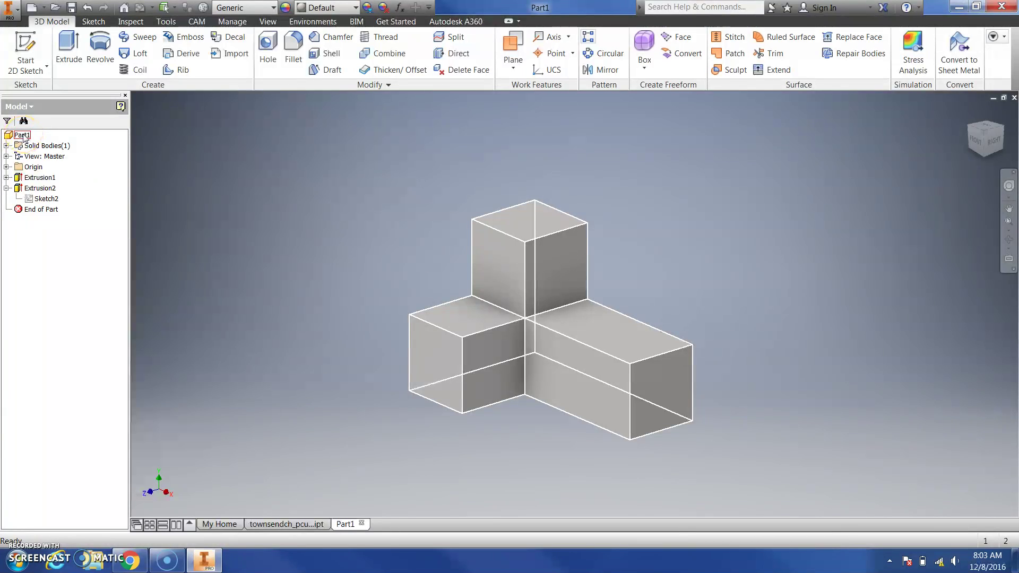
- Search the appearances for 'Green' and apply Dark Green to the whole of Part1
click(23, 136)
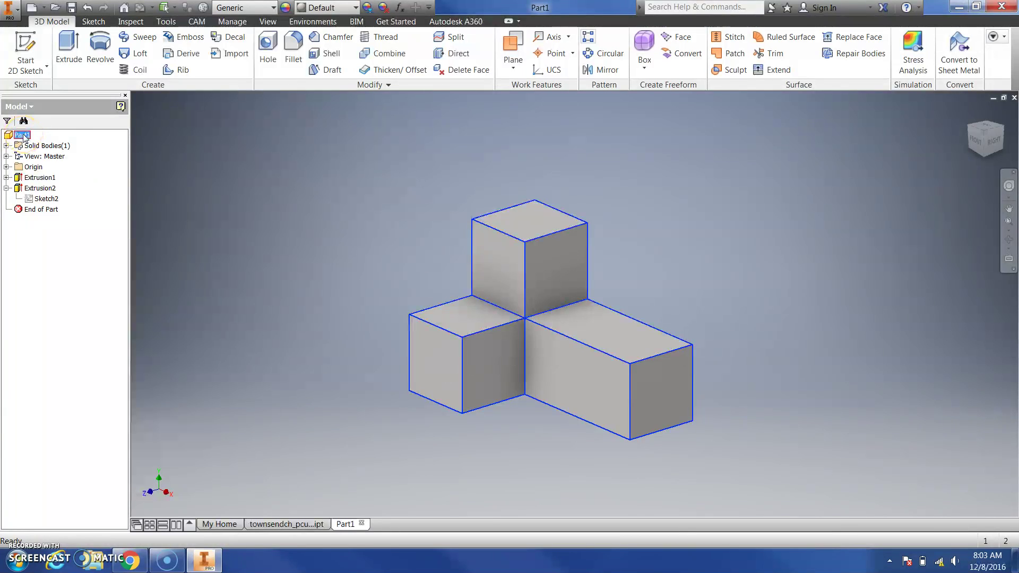
click(286, 8)
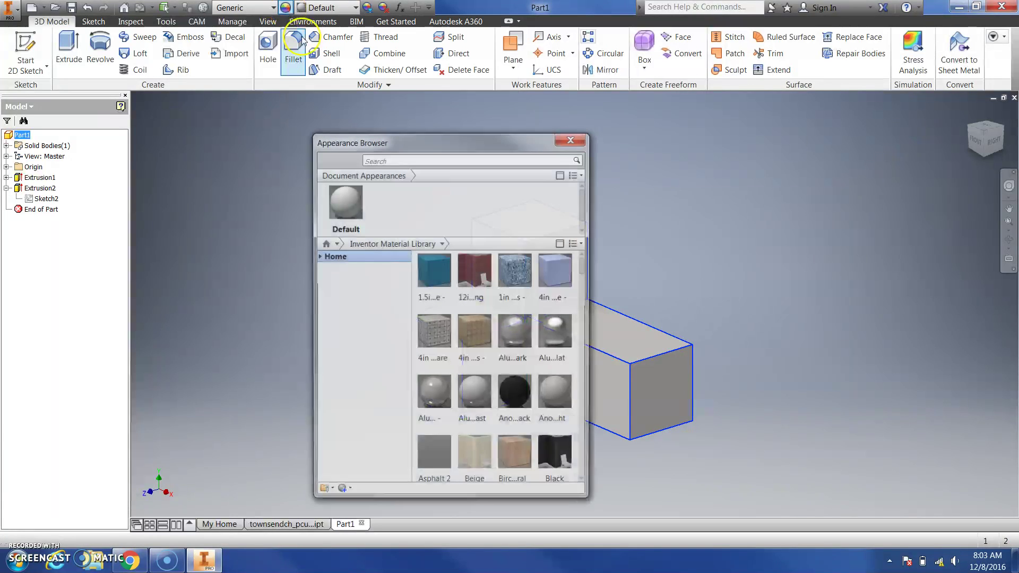
mouse_move(494, 373)
click(408, 159)
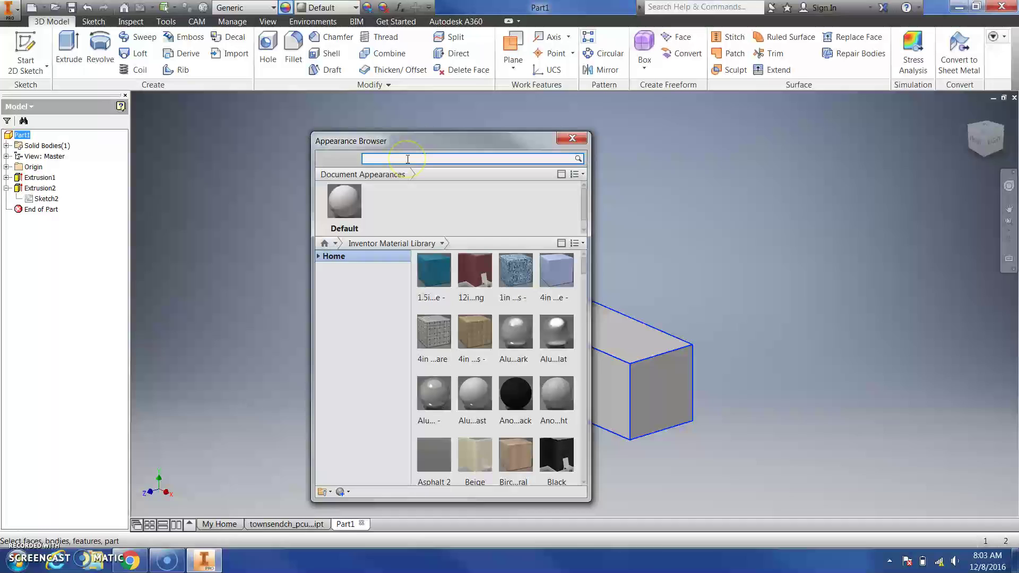
text(Gree)
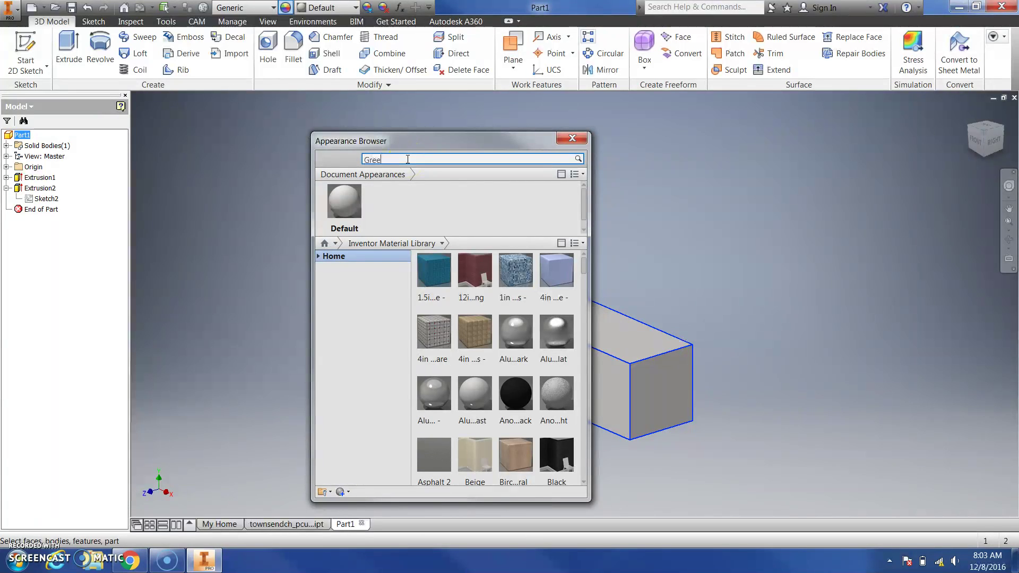
text(n)
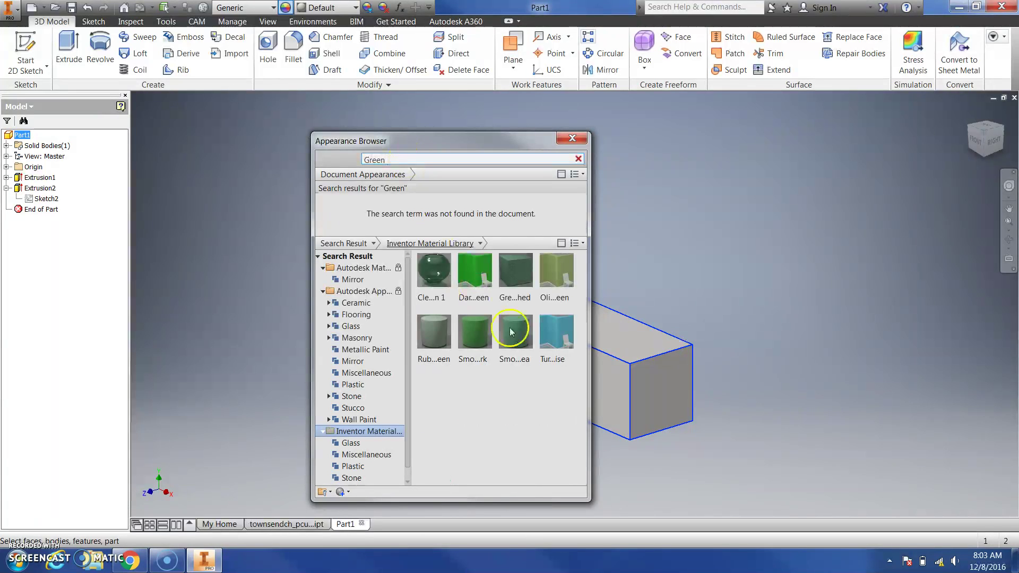
click(473, 276)
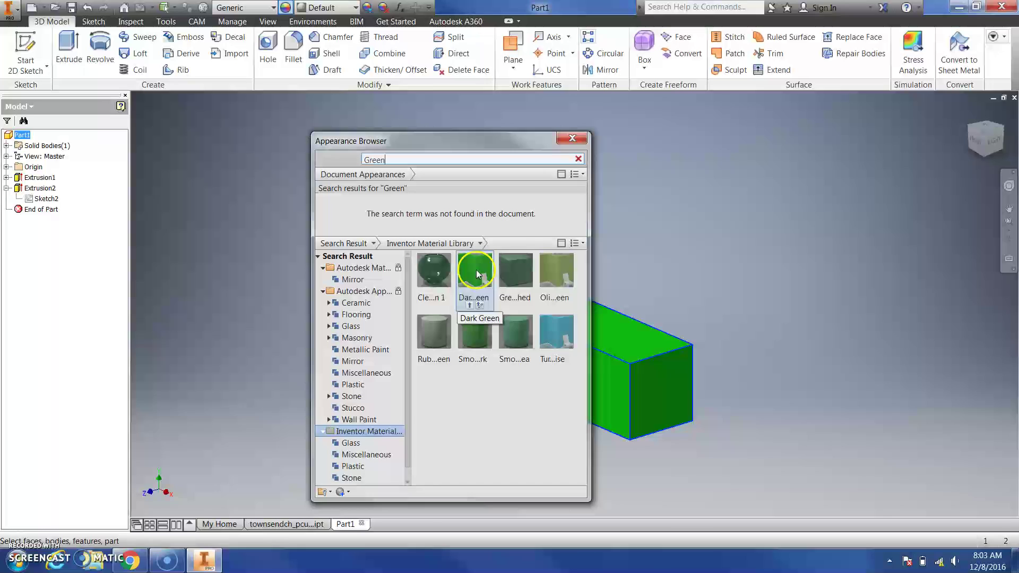
click(470, 307)
- Add Dark Green to the Document Appearances, dismiss the name conflict notice, and close the browser
drag(478, 139, 372, 144)
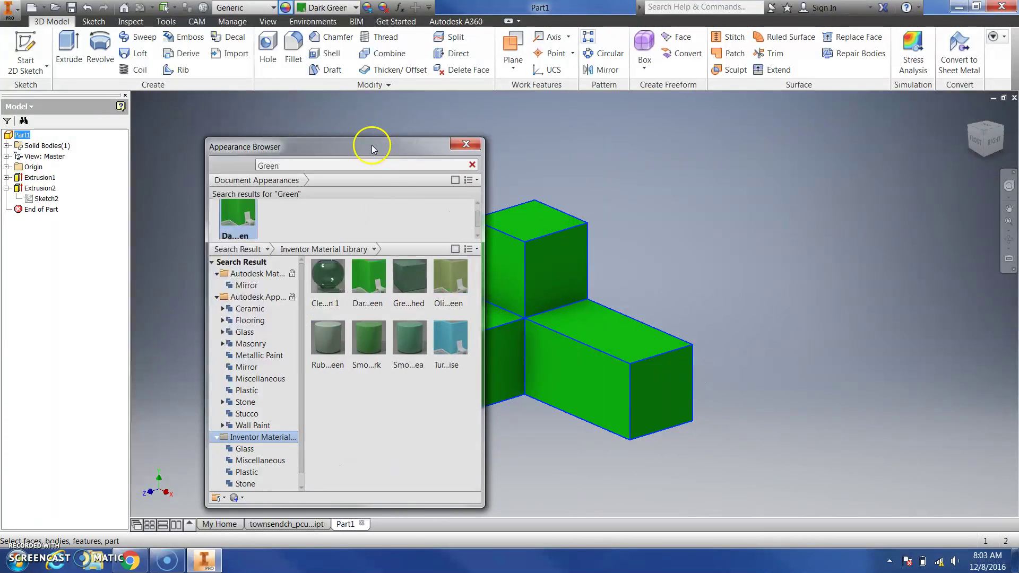
drag(366, 306, 345, 256)
drag(271, 211, 274, 213)
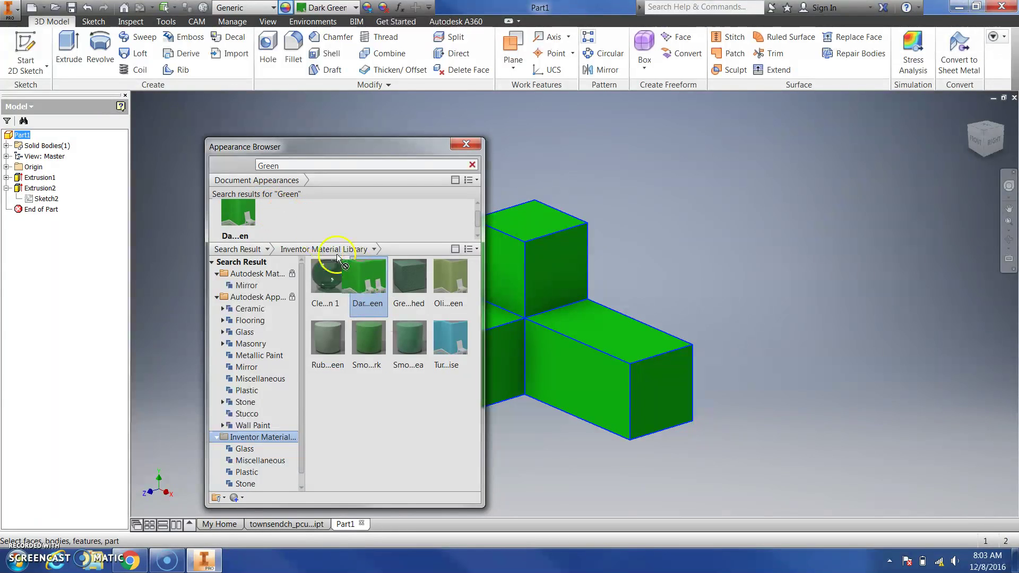
click(324, 356)
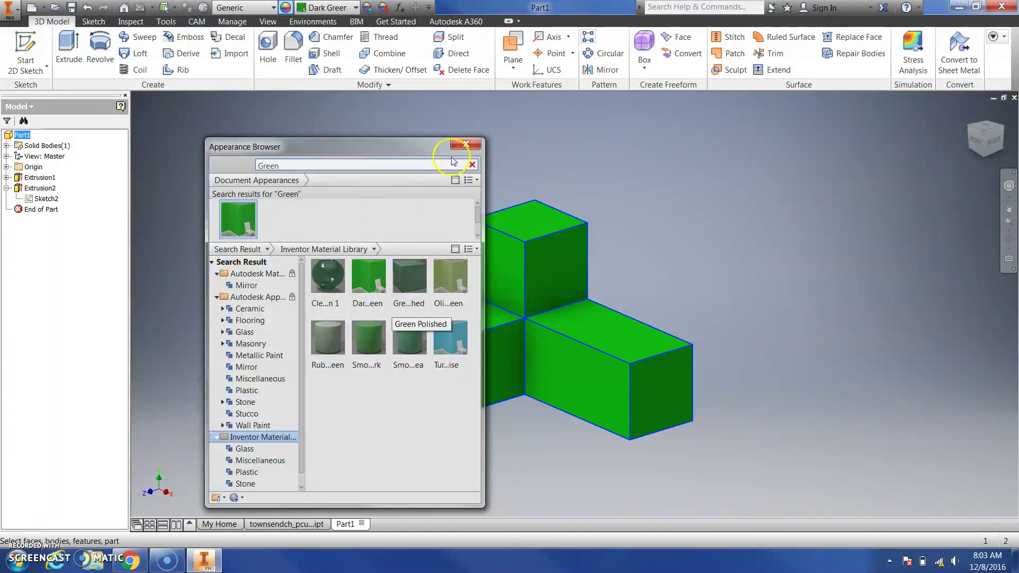
click(466, 145)
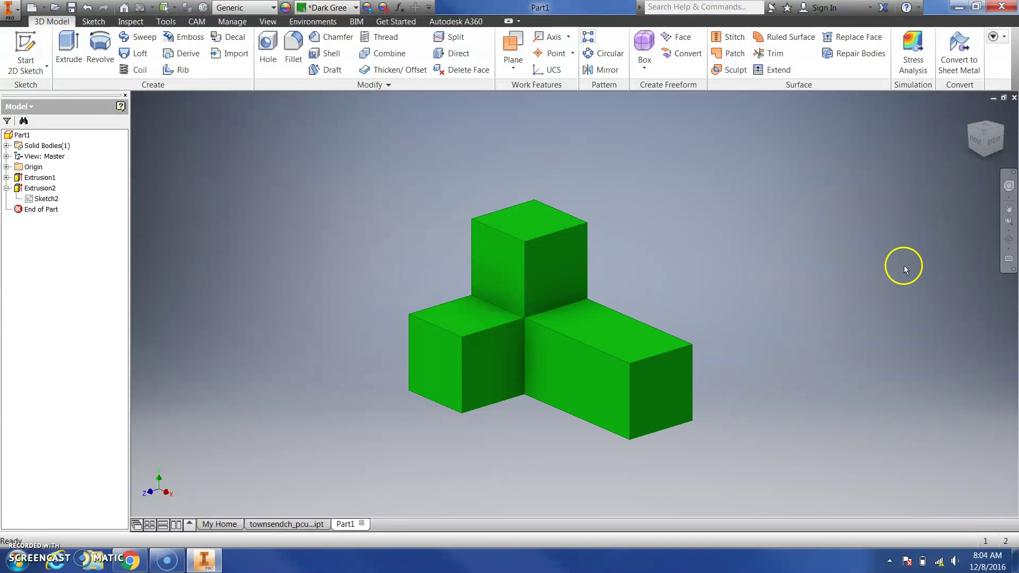
- View the green part from the ViewCube's Front, isometric corner, then Right face
click(979, 143)
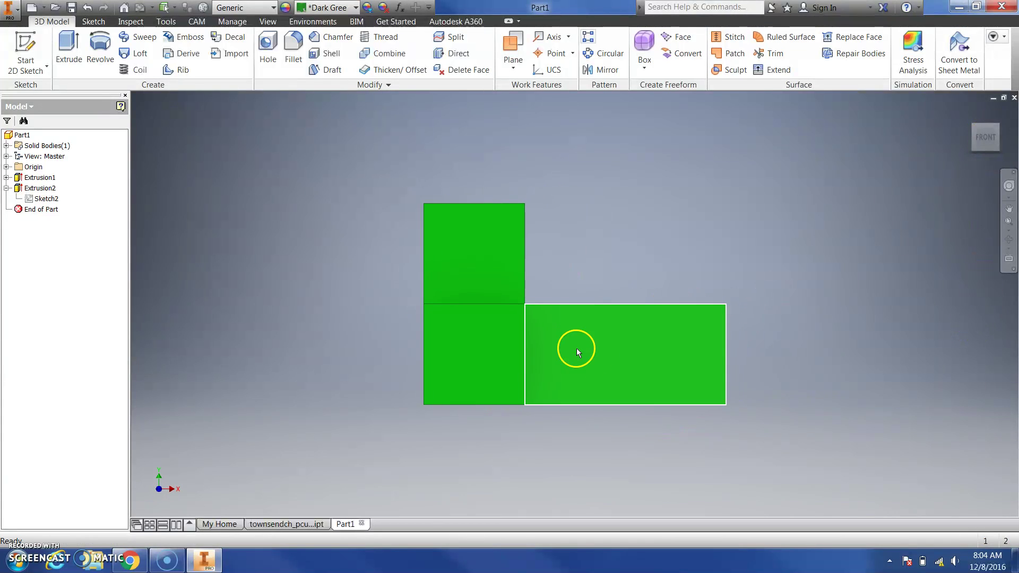
mouse_move(997, 130)
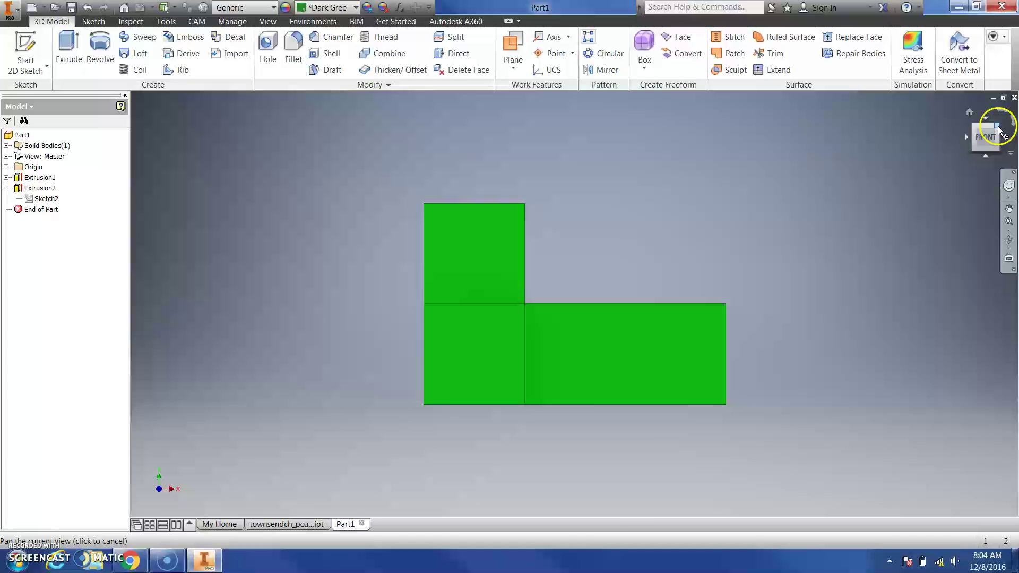
click(997, 129)
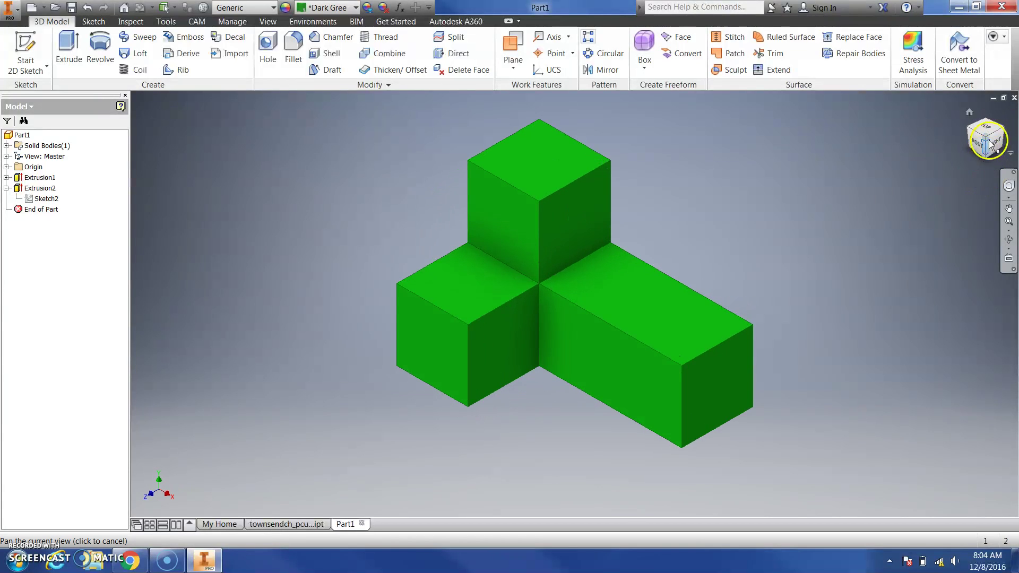
click(996, 144)
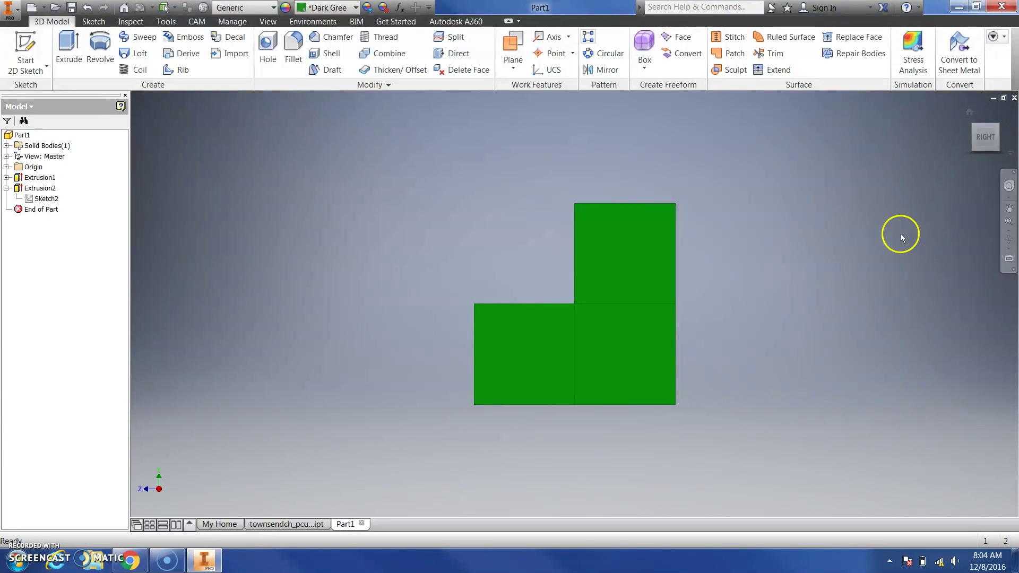
- Set the current ViewCube view as Front, then check the isometric and new front views
right_click(986, 138)
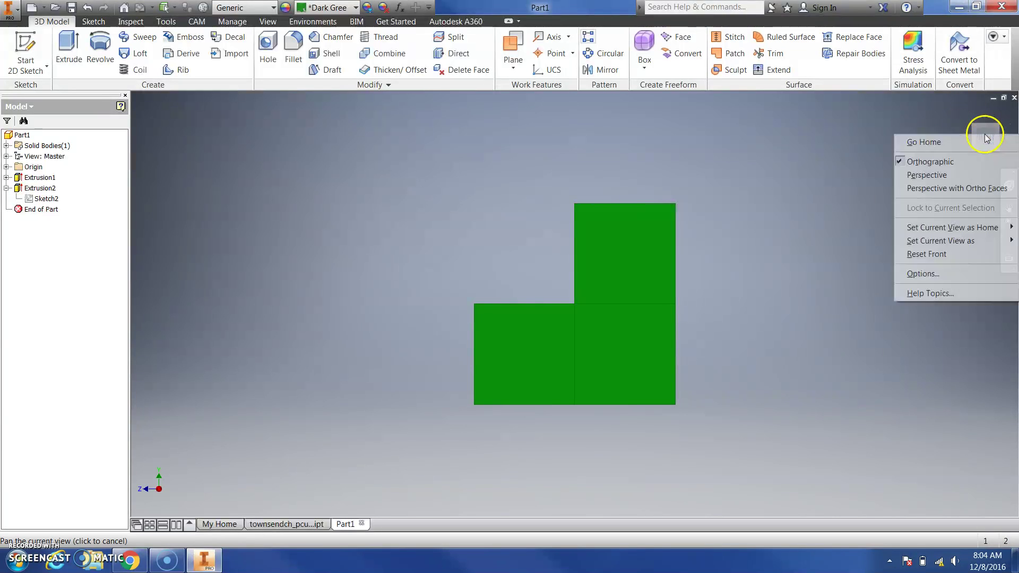
mouse_move(985, 243)
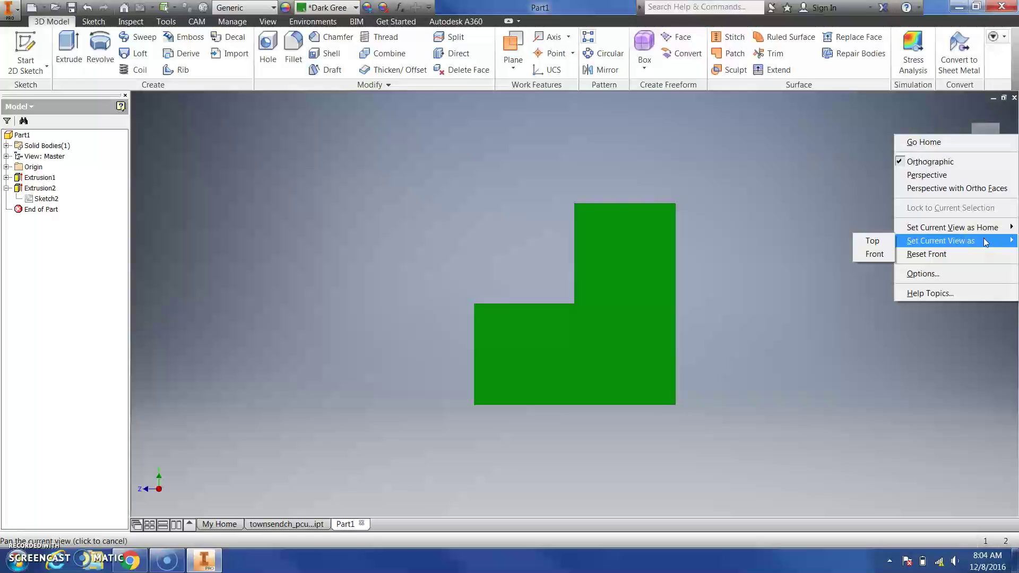
click(876, 254)
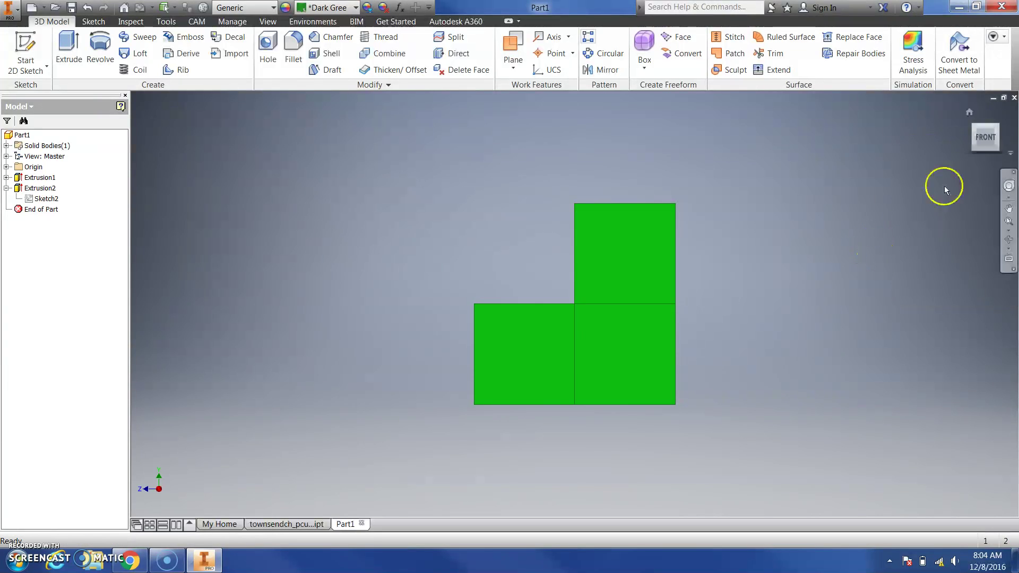
click(992, 126)
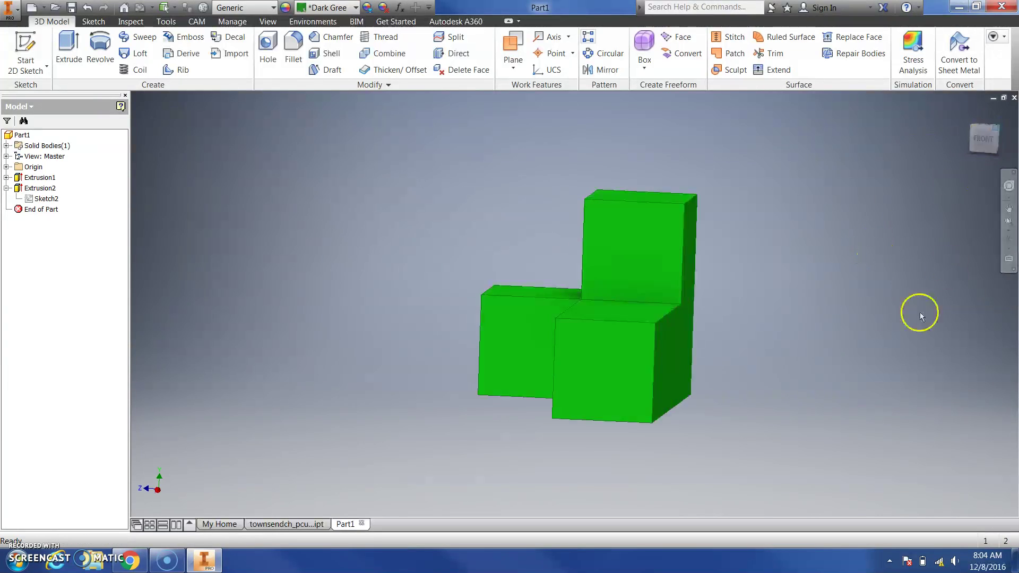
click(974, 144)
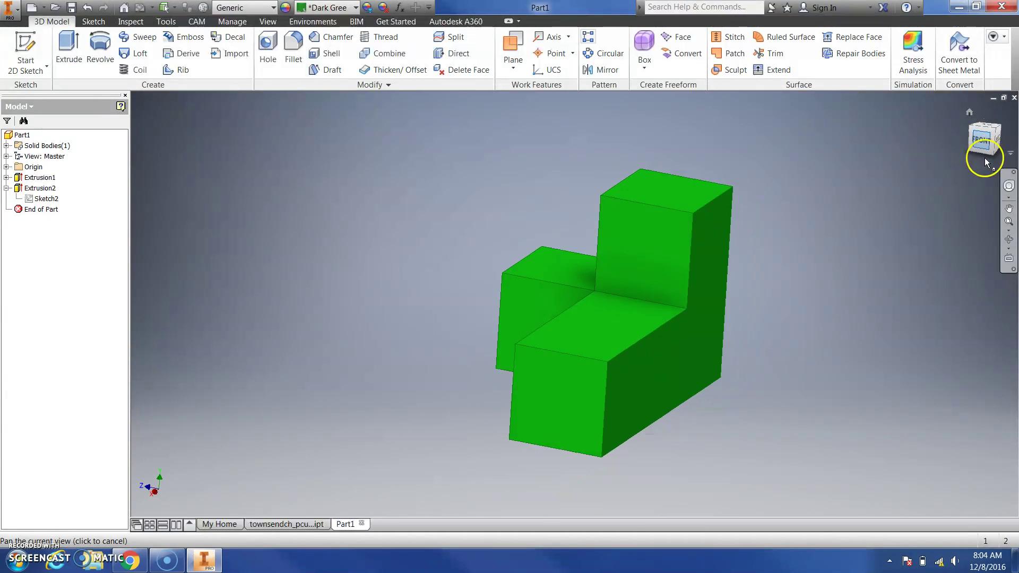
- Make the Left face view the part's Front view and return to isometric
click(969, 136)
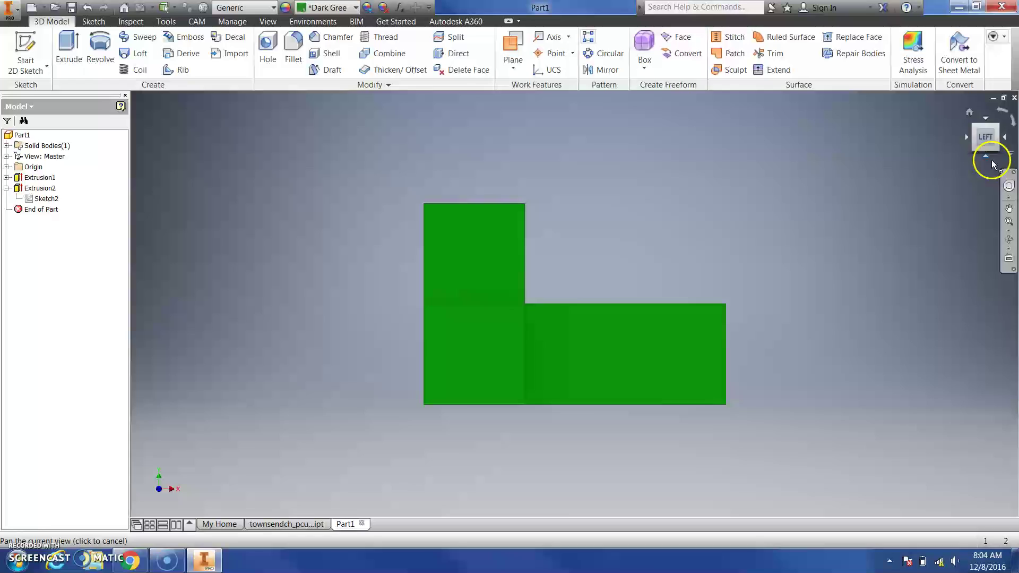
right_click(986, 136)
mouse_move(941, 240)
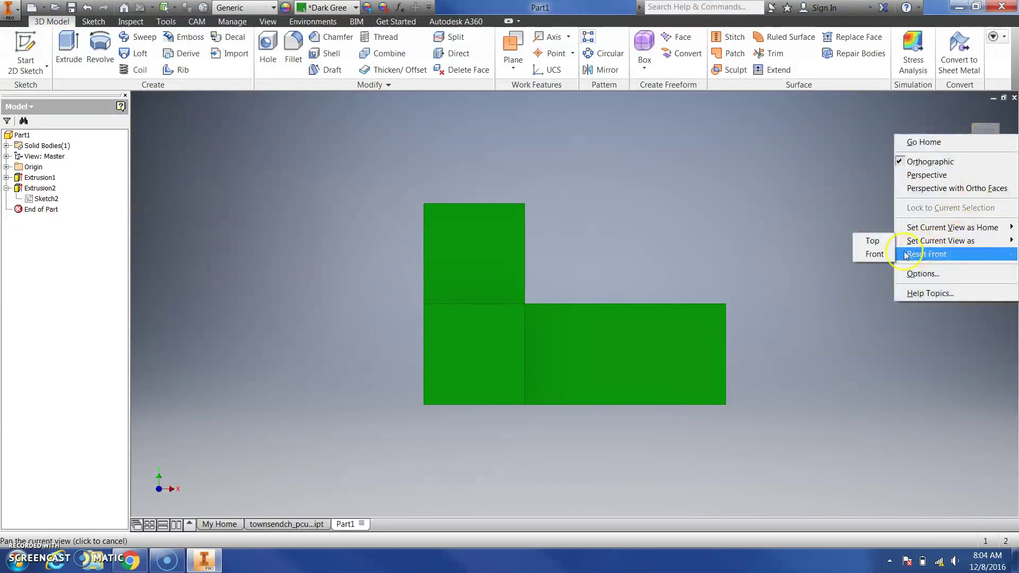
click(880, 253)
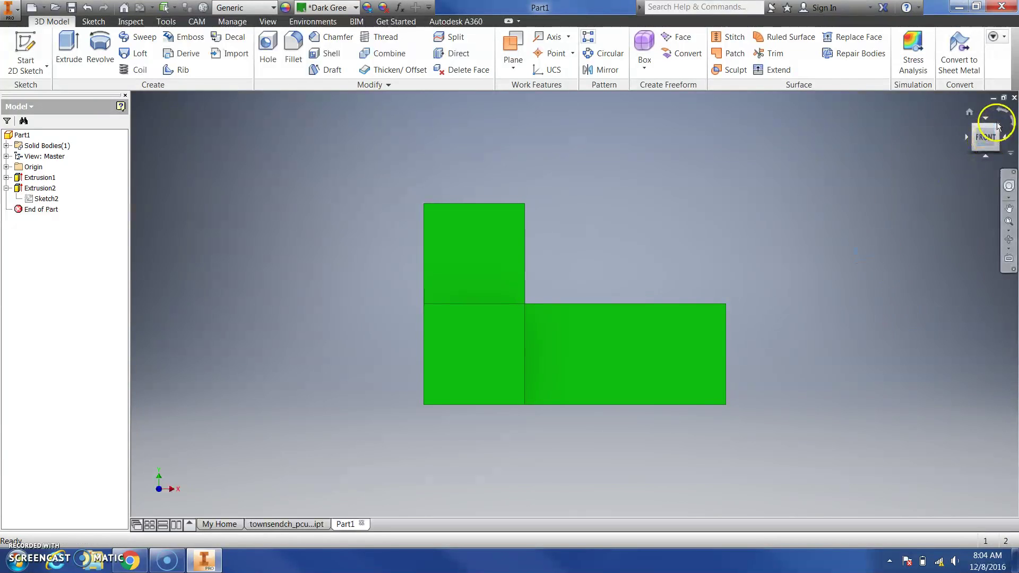
click(970, 112)
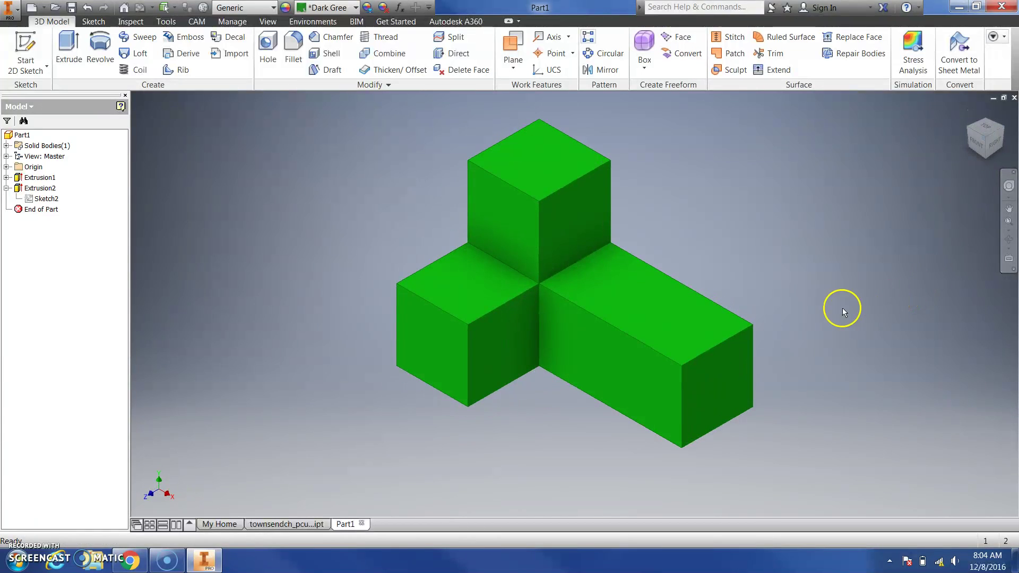